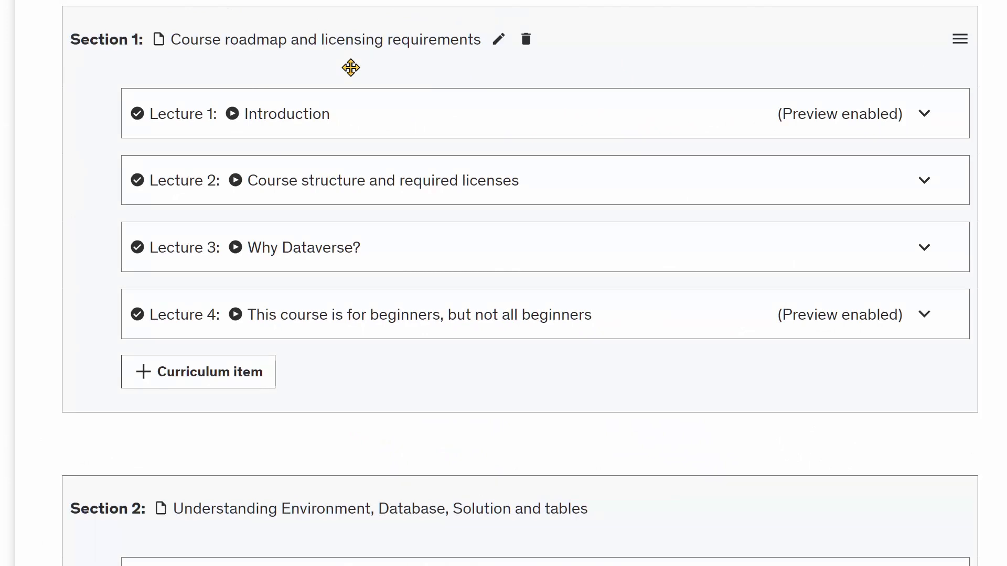
Scroll the Udemy curriculum down to Section 2's lectures 5–8.
{"action": "scroll", "coordinate": [442, 330], "scroll_direction": "down", "scroll_amount": 5}
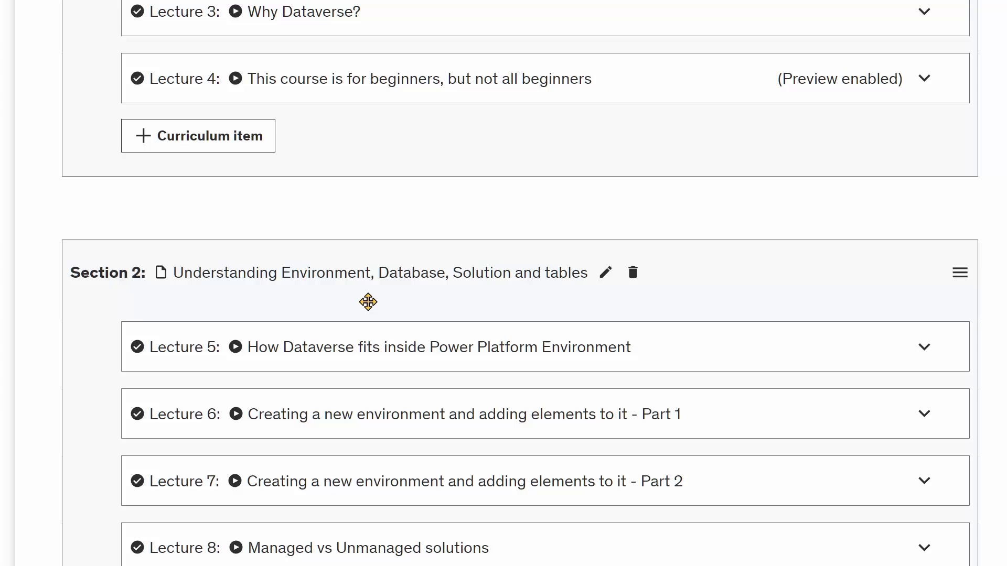
{"action": "scroll", "coordinate": [370, 304], "scroll_direction": "down", "scroll_amount": 8}
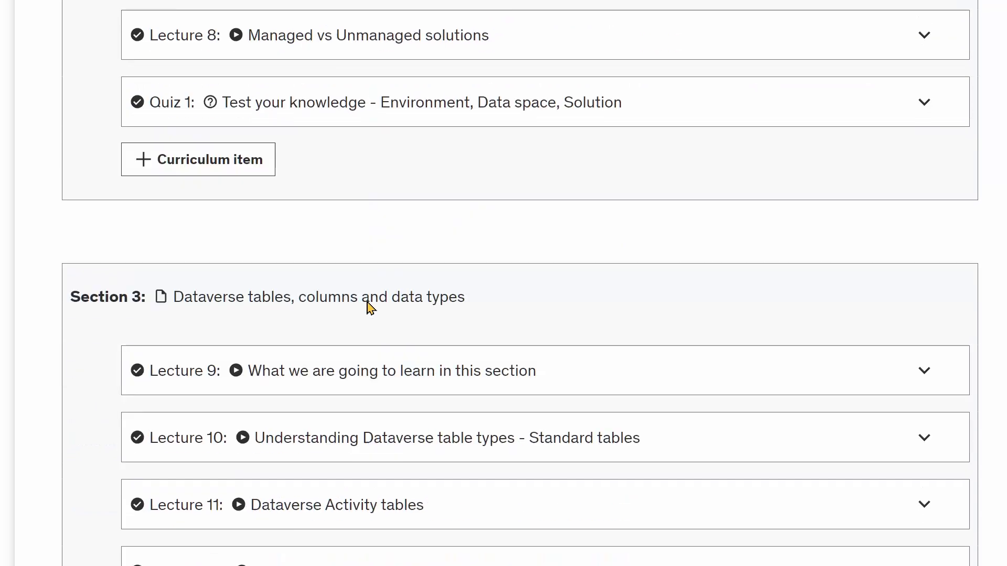
{"action": "scroll", "coordinate": [370, 304], "scroll_direction": "down", "scroll_amount": 5}
{"action": "scroll", "coordinate": [295, 113], "scroll_direction": "up", "scroll_amount": 1}
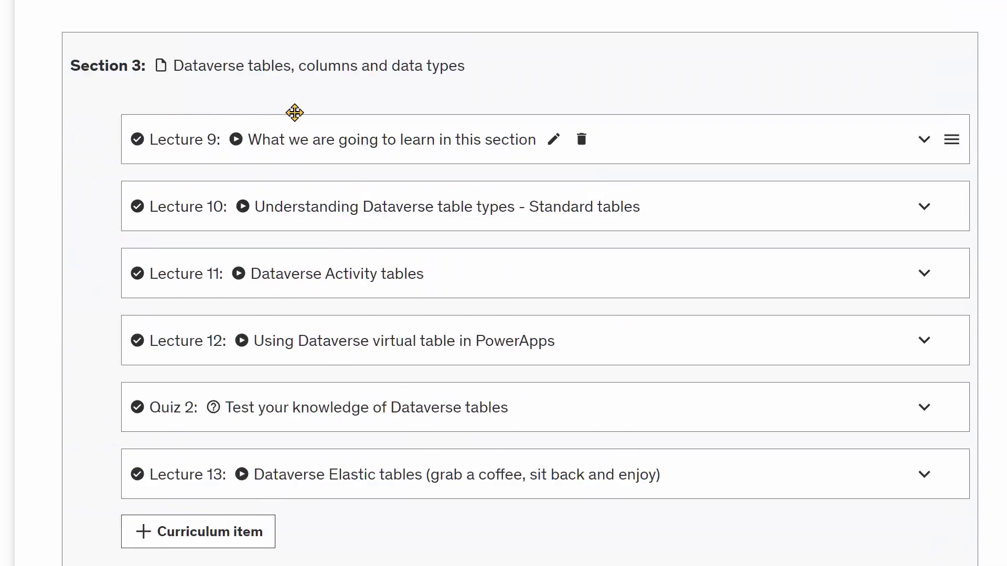
{"action": "scroll", "coordinate": [295, 112], "scroll_direction": "up", "scroll_amount": 1}
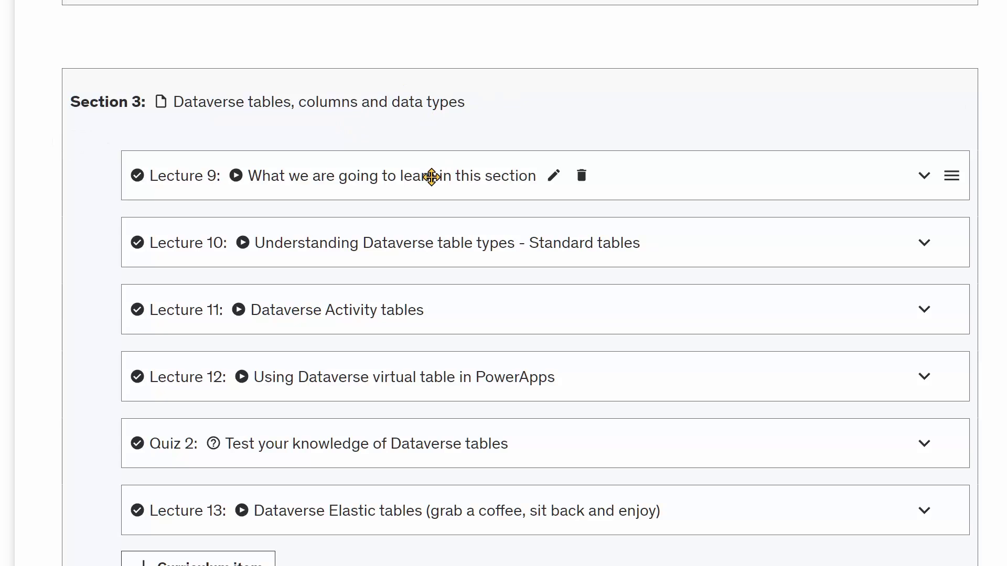
{"action": "scroll", "coordinate": [240, 208], "scroll_direction": "down", "scroll_amount": 20}
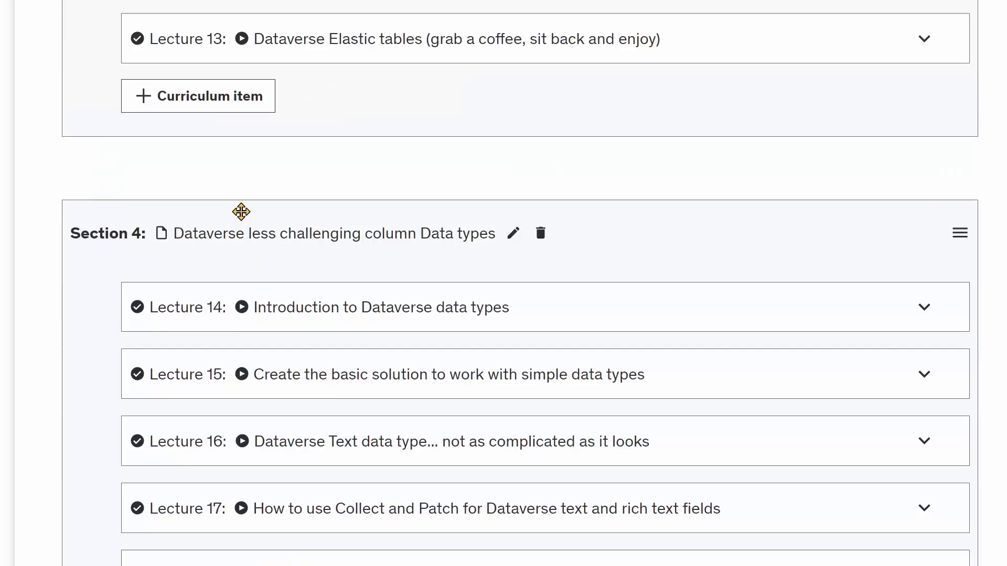
{"action": "scroll", "coordinate": [231, 222], "scroll_direction": "down", "scroll_amount": 9}
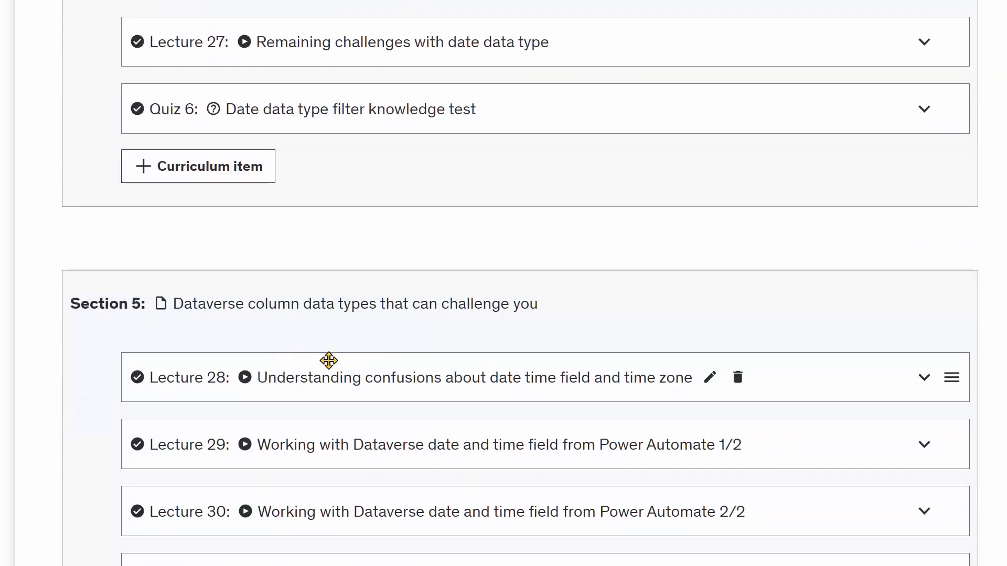
{"action": "scroll", "coordinate": [328, 361], "scroll_direction": "up", "scroll_amount": 10}
{"action": "scroll", "coordinate": [328, 361], "scroll_direction": "up", "scroll_amount": 12}
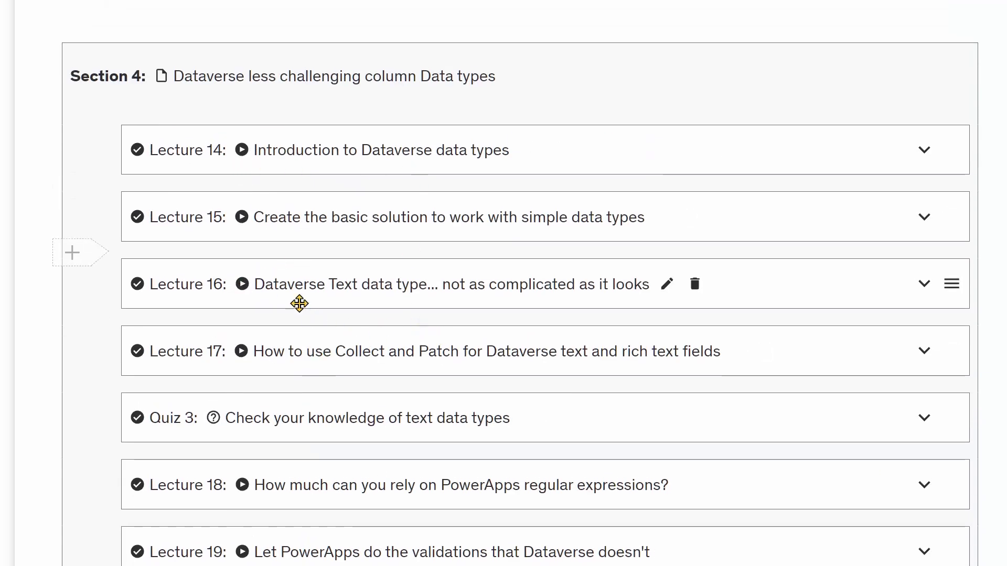
{"action": "scroll", "coordinate": [420, 367], "scroll_direction": "down", "scroll_amount": 8}
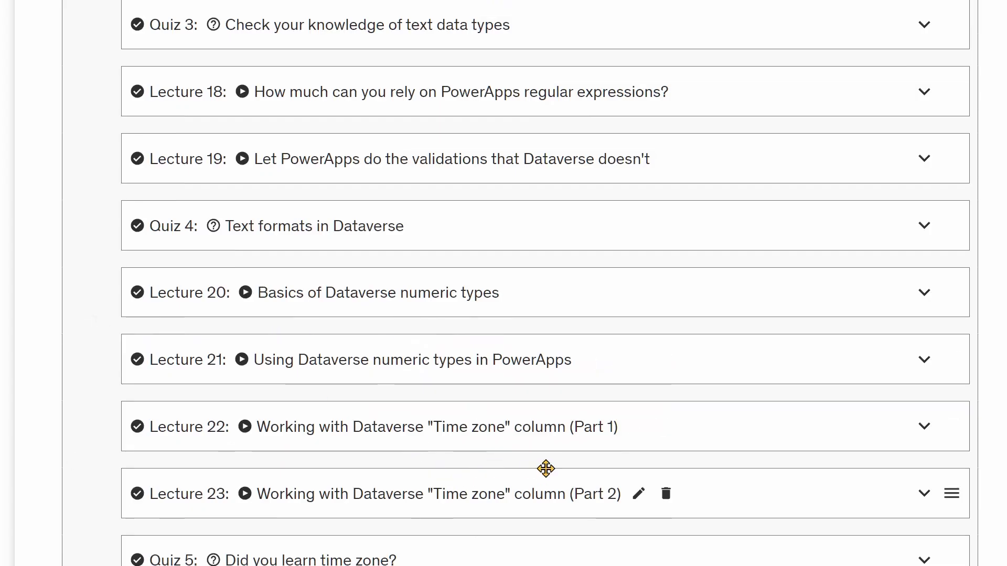
{"action": "scroll", "coordinate": [442, 496], "scroll_direction": "down", "scroll_amount": 4}
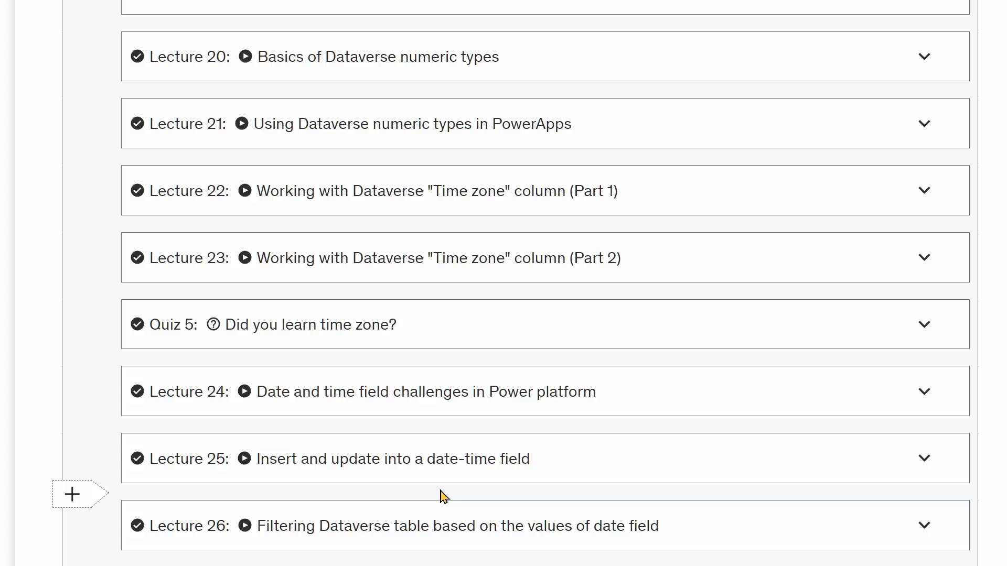
{"action": "scroll", "coordinate": [440, 496], "scroll_direction": "down", "scroll_amount": 10}
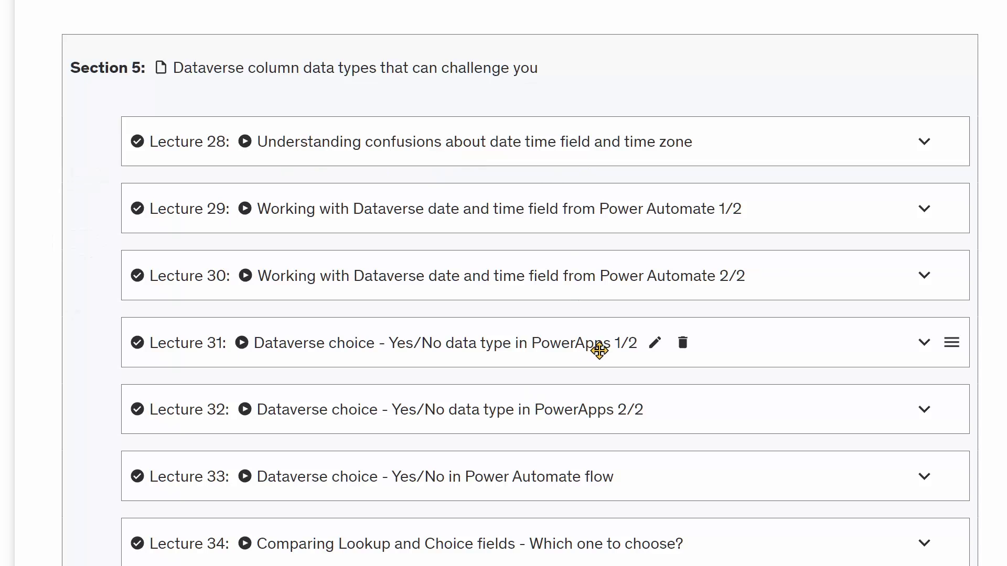
{"action": "scroll", "coordinate": [606, 379], "scroll_direction": "down", "scroll_amount": 3}
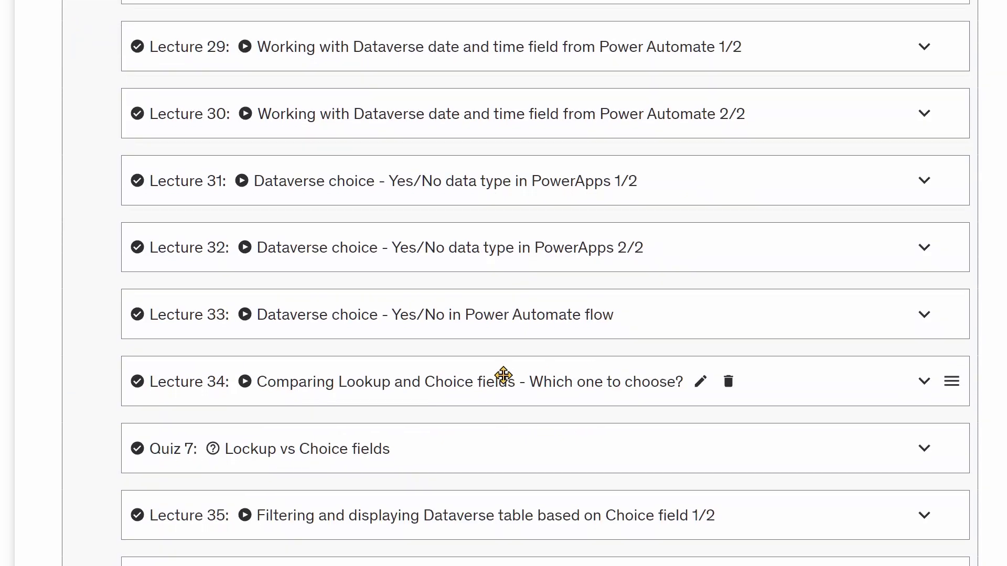
{"action": "scroll", "coordinate": [504, 376], "scroll_direction": "down", "scroll_amount": 3}
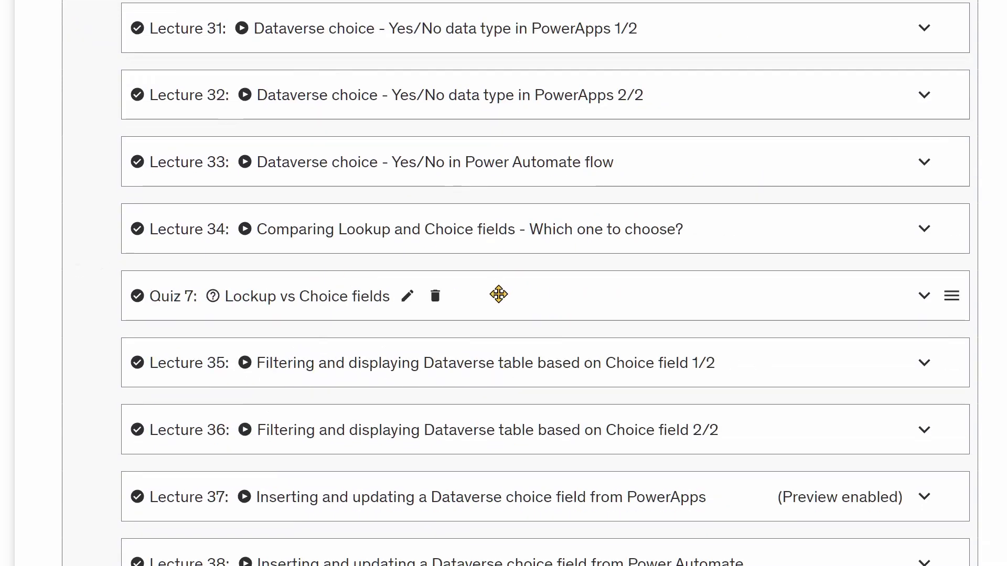
{"action": "scroll", "coordinate": [513, 476], "scroll_direction": "down", "scroll_amount": 6}
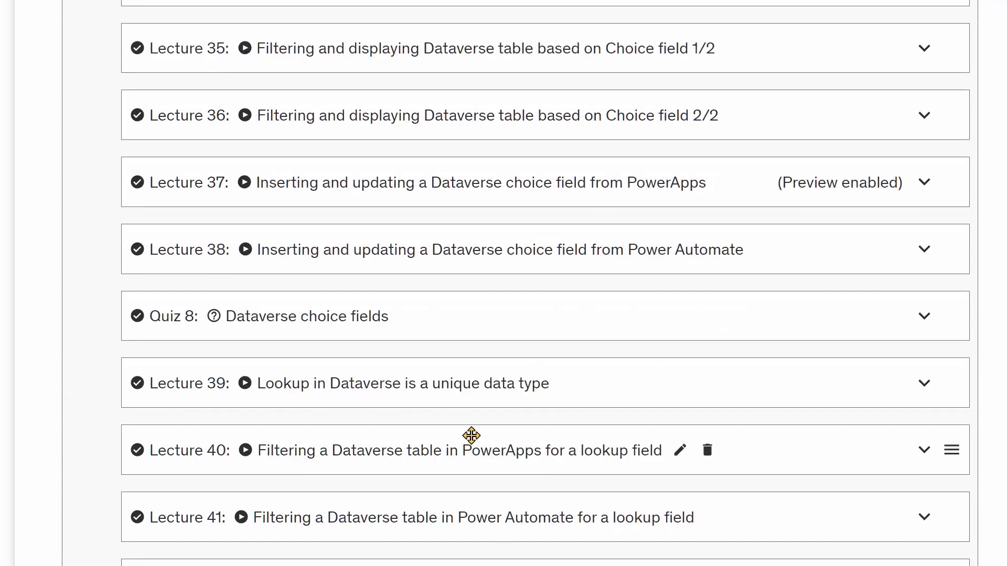
{"action": "scroll", "coordinate": [471, 435], "scroll_direction": "down", "scroll_amount": 15}
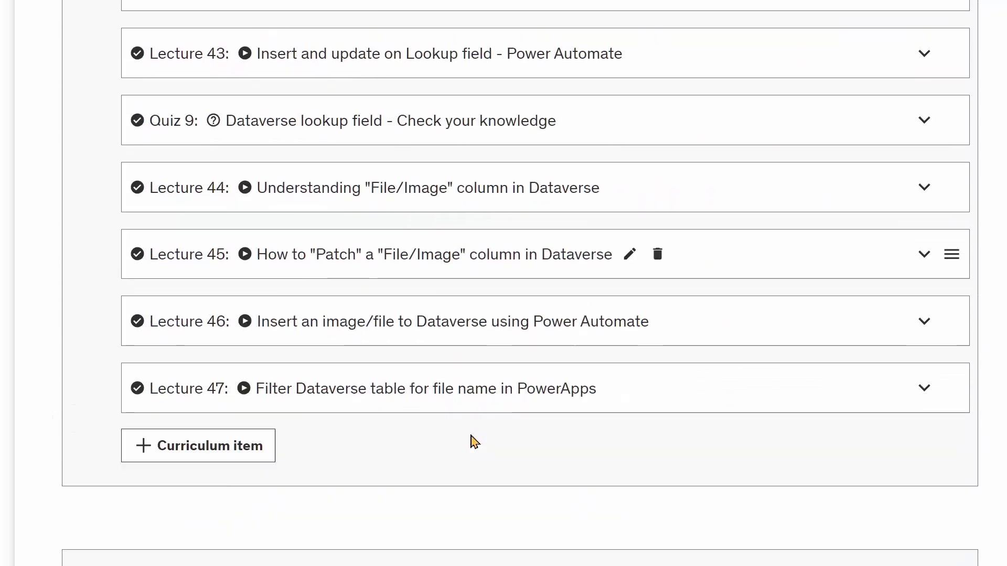
{"action": "scroll", "coordinate": [471, 441], "scroll_direction": "down", "scroll_amount": 6}
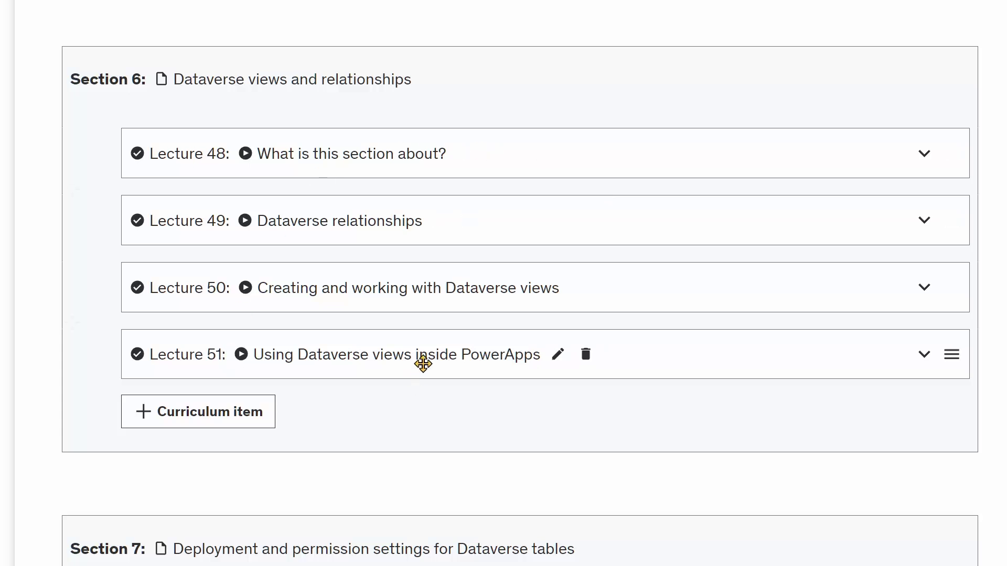
{"action": "scroll", "coordinate": [462, 455], "scroll_direction": "down", "scroll_amount": 1}
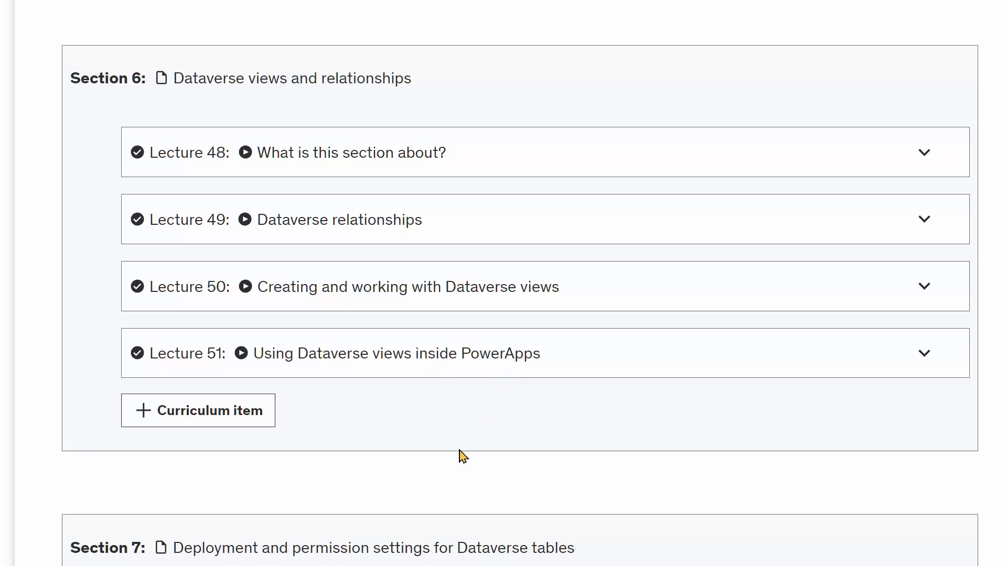
{"action": "scroll", "coordinate": [462, 455], "scroll_direction": "down", "scroll_amount": 5}
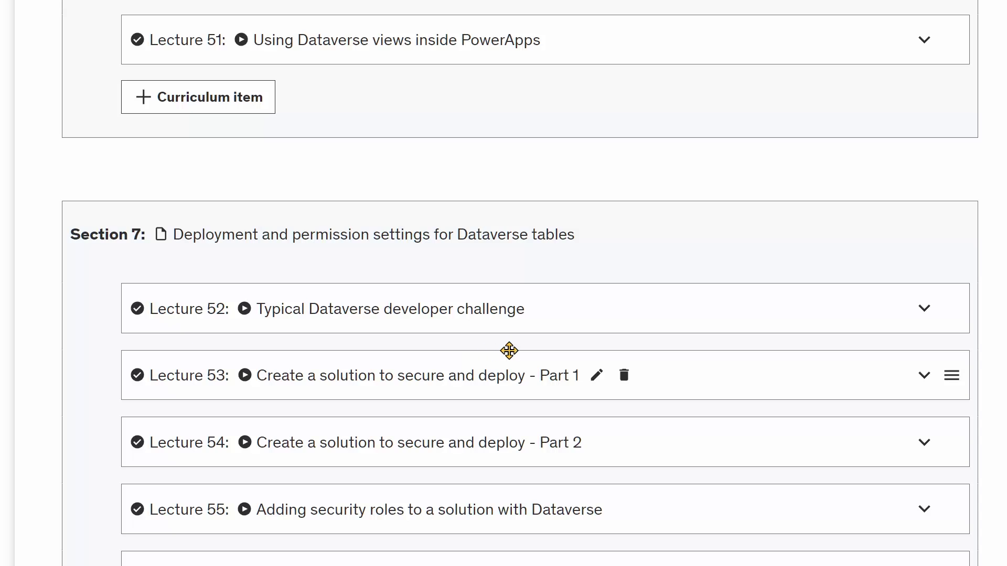
{"action": "scroll", "coordinate": [514, 344], "scroll_direction": "down", "scroll_amount": 5}
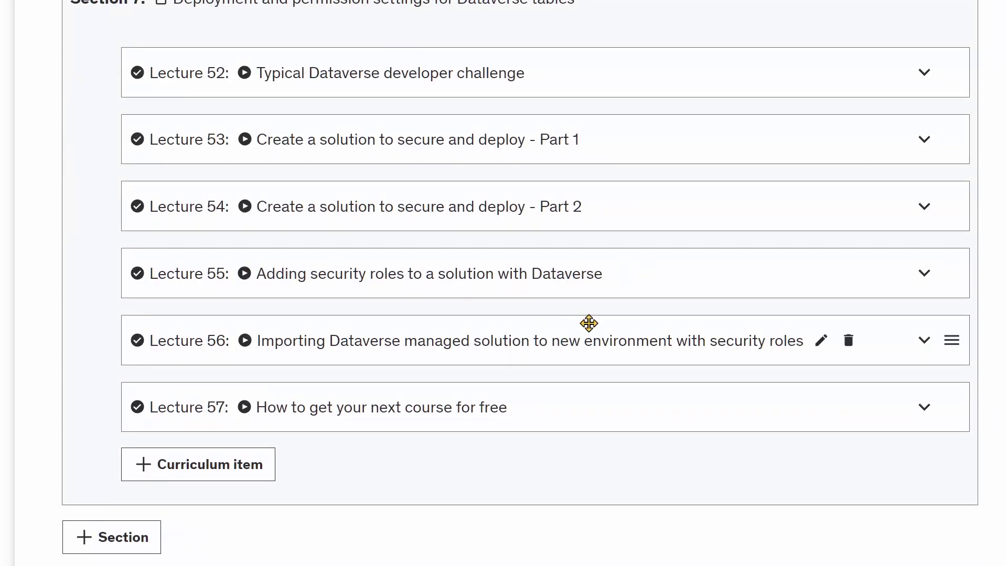
{"action": "scroll", "coordinate": [287, 204], "scroll_direction": "up", "scroll_amount": 2}
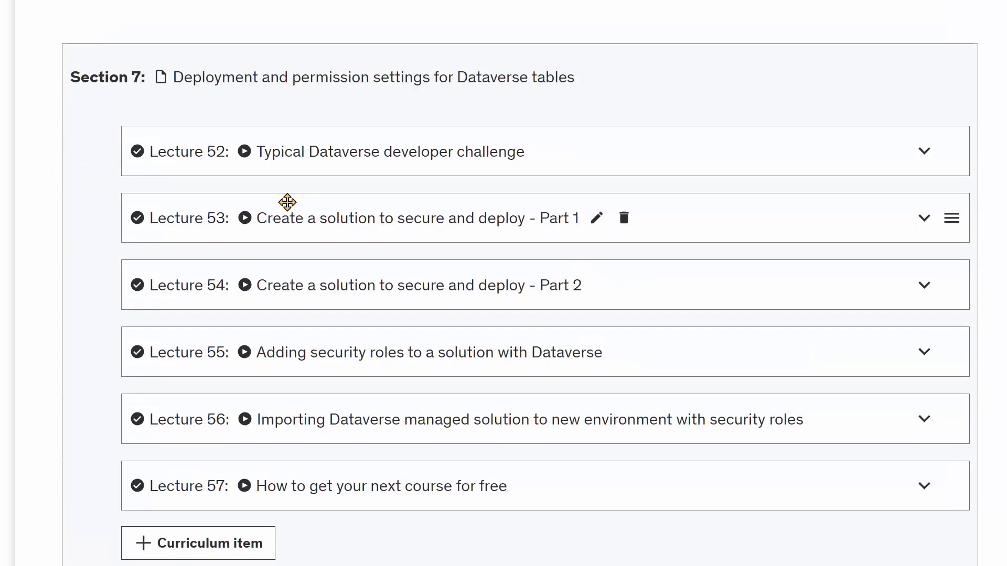
{"action": "scroll", "coordinate": [530, 535], "scroll_direction": "up", "scroll_amount": 20}
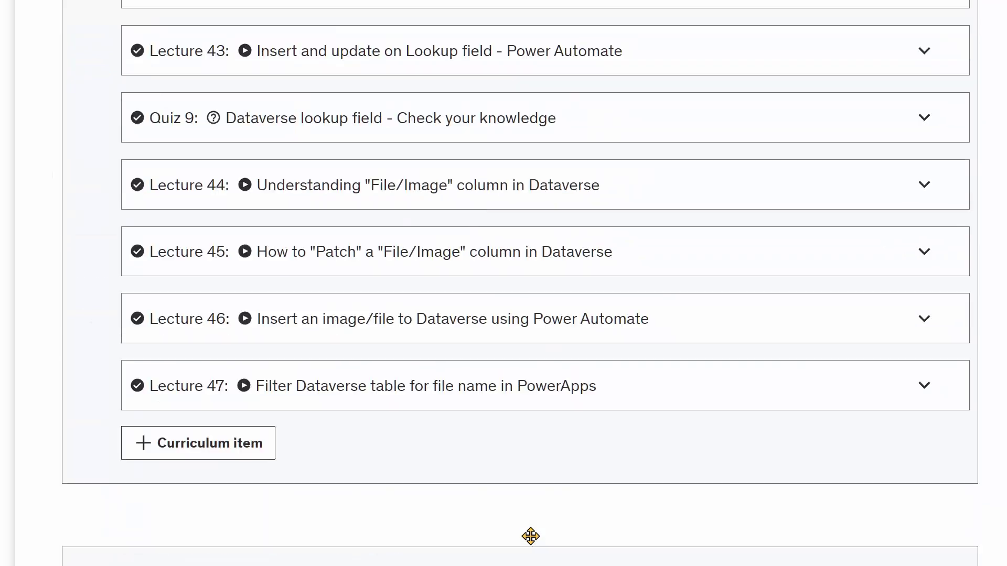
{"action": "scroll", "coordinate": [528, 530], "scroll_direction": "up", "scroll_amount": 15}
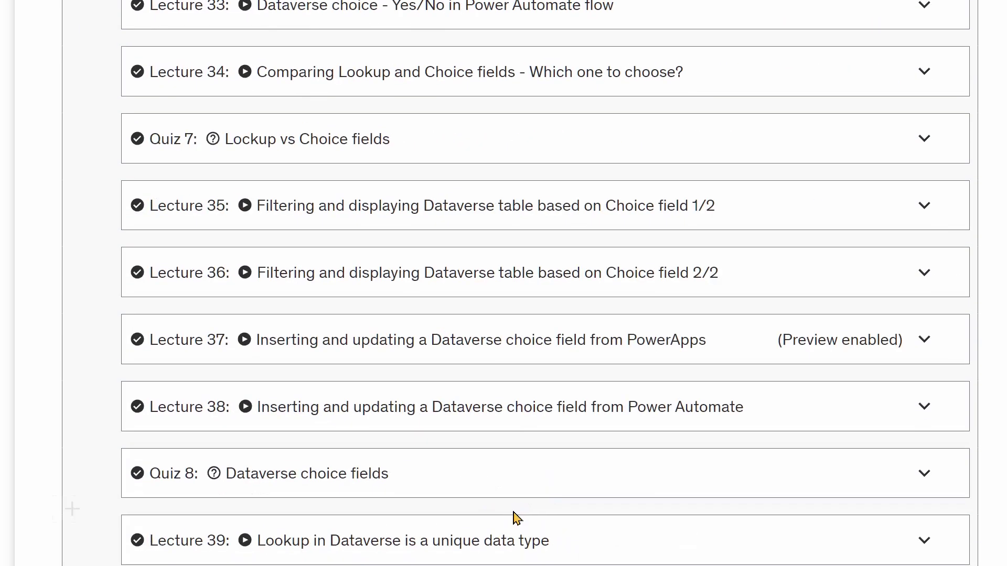
{"action": "scroll", "coordinate": [465, 375], "scroll_direction": "up", "scroll_amount": 5}
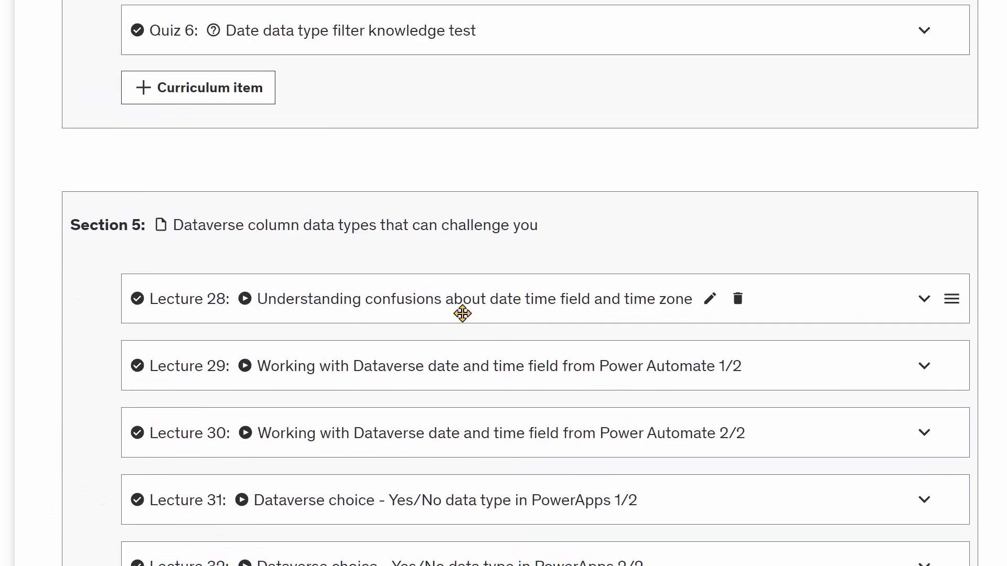
Scroll back up the Udemy course curriculum.
{"action": "mouse_move", "coordinate": [373, 388]}
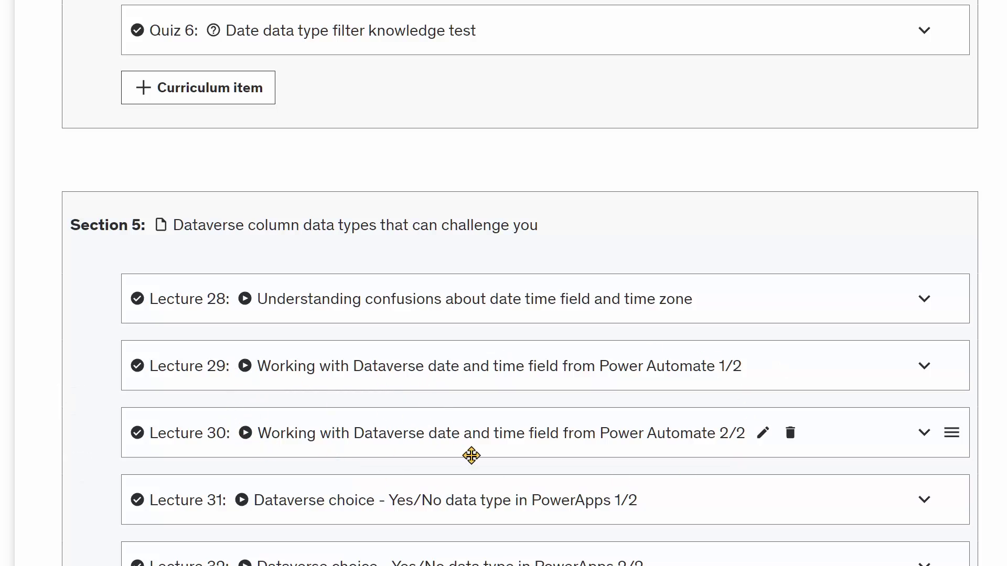
{"action": "scroll", "coordinate": [472, 457], "scroll_direction": "up", "scroll_amount": 10}
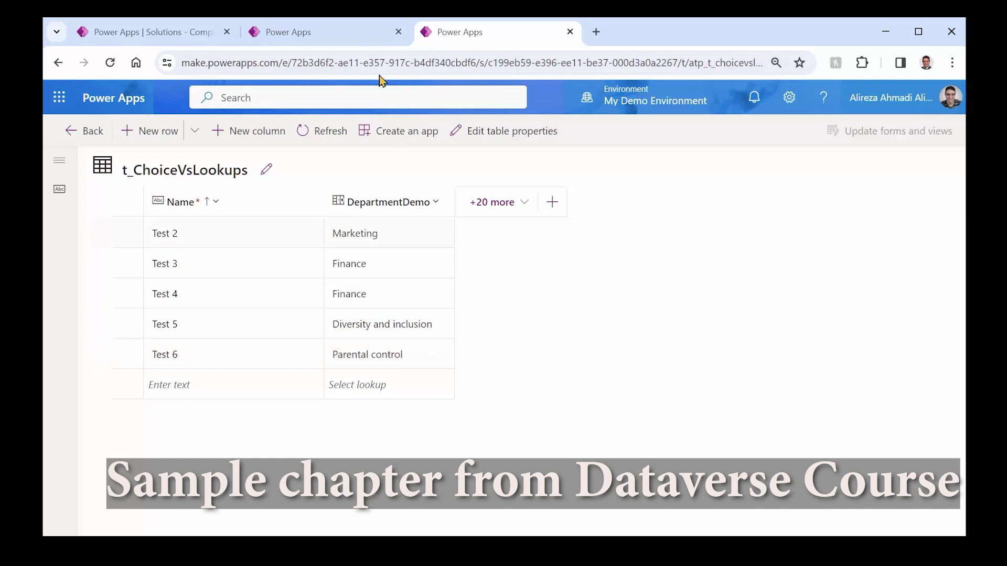
Compare the t_Departments and t_ChoiceVsLookups tables with the flow's manual trigger inputs.
{"action": "left_click", "coordinate": [329, 32]}
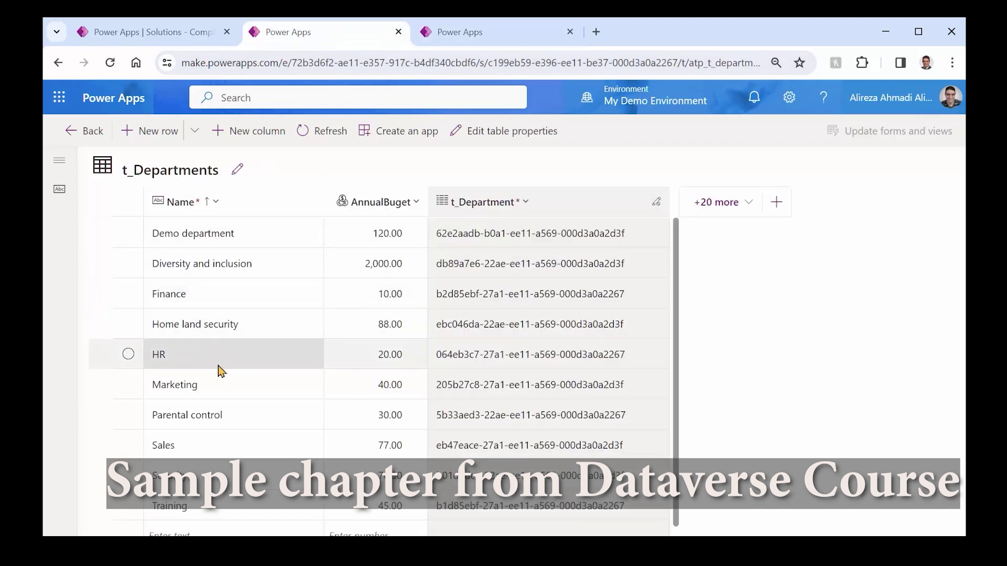
{"action": "left_click", "coordinate": [155, 41]}
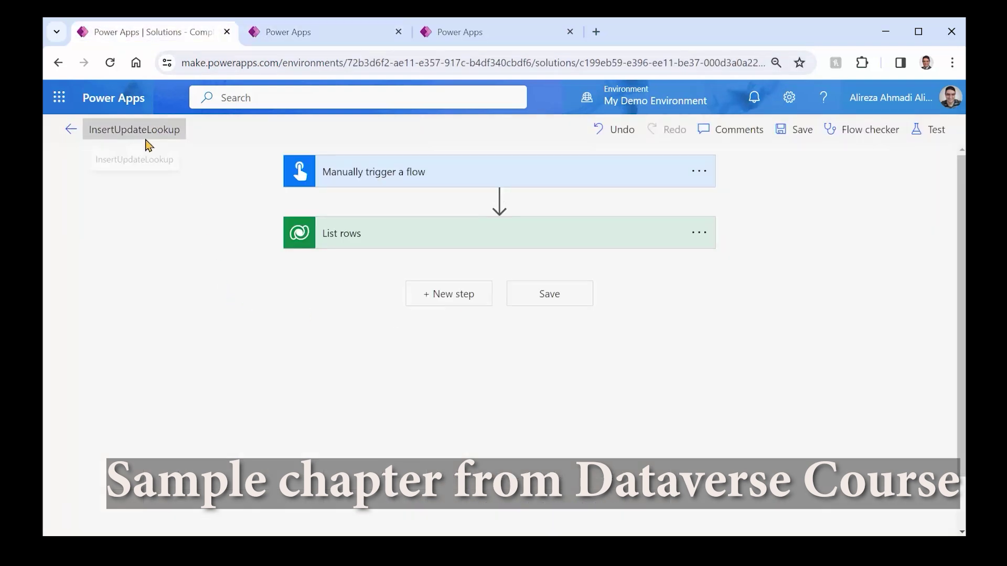
{"action": "left_click", "coordinate": [422, 180]}
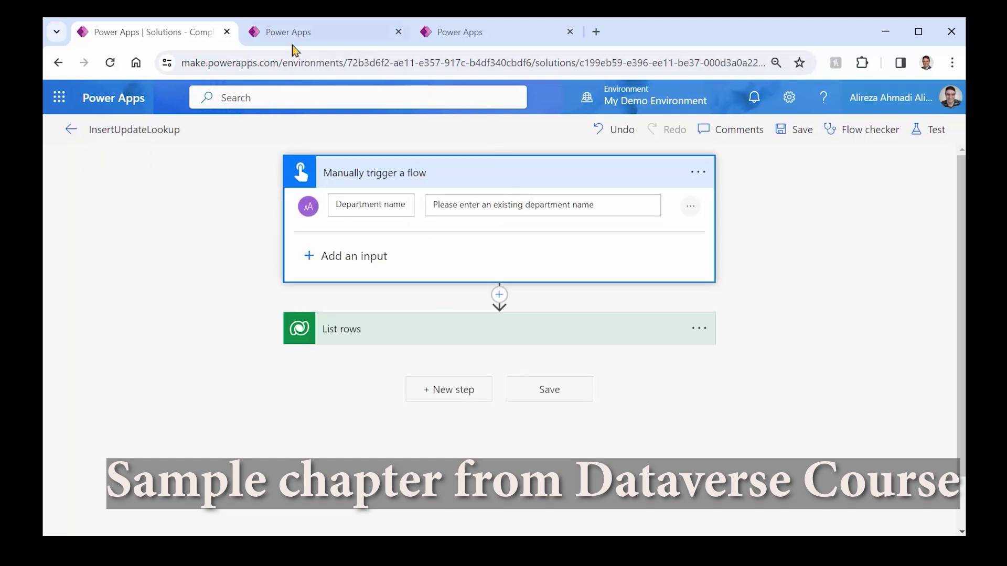
{"action": "left_click", "coordinate": [499, 37]}
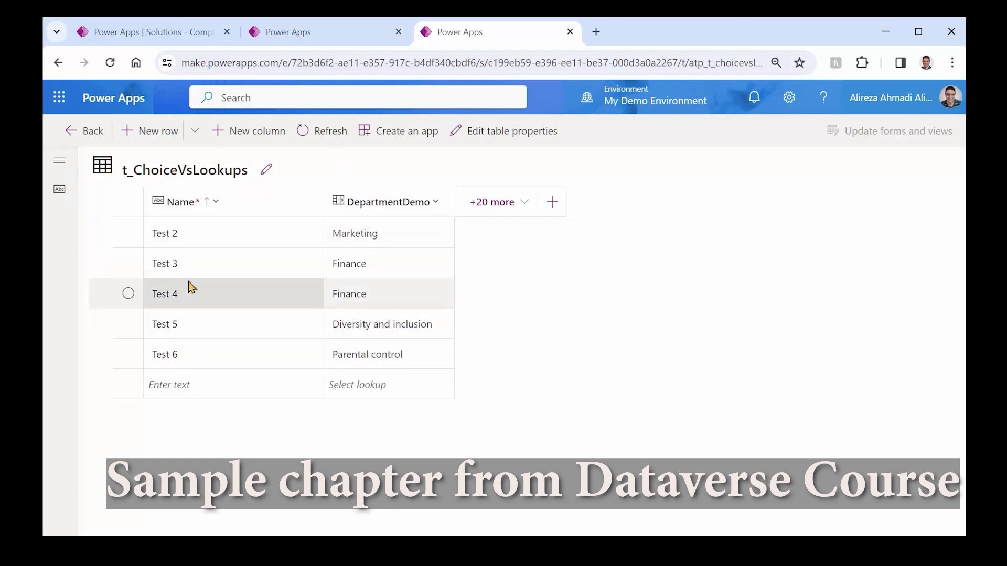
{"action": "left_click", "coordinate": [295, 41]}
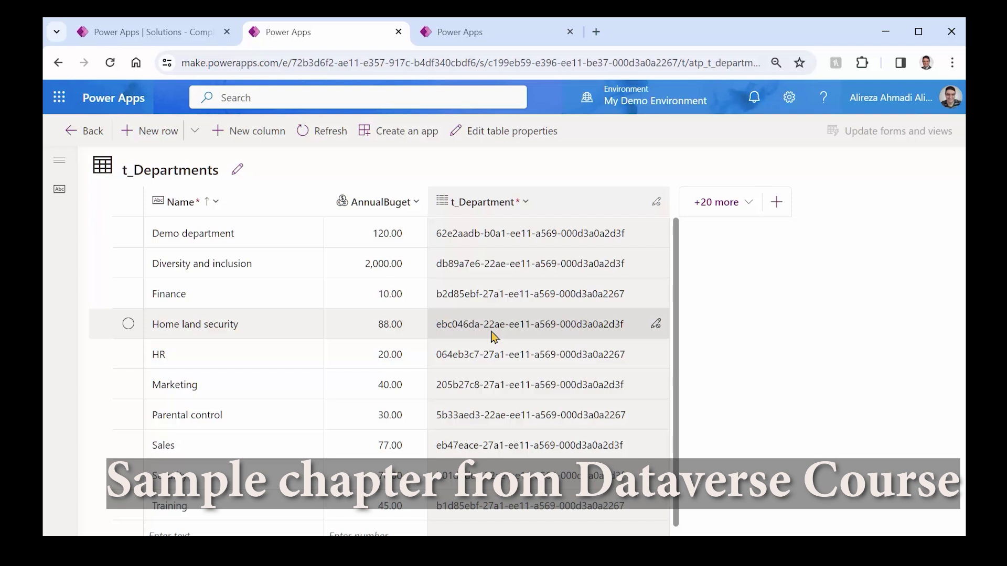
{"action": "left_click", "coordinate": [151, 32]}
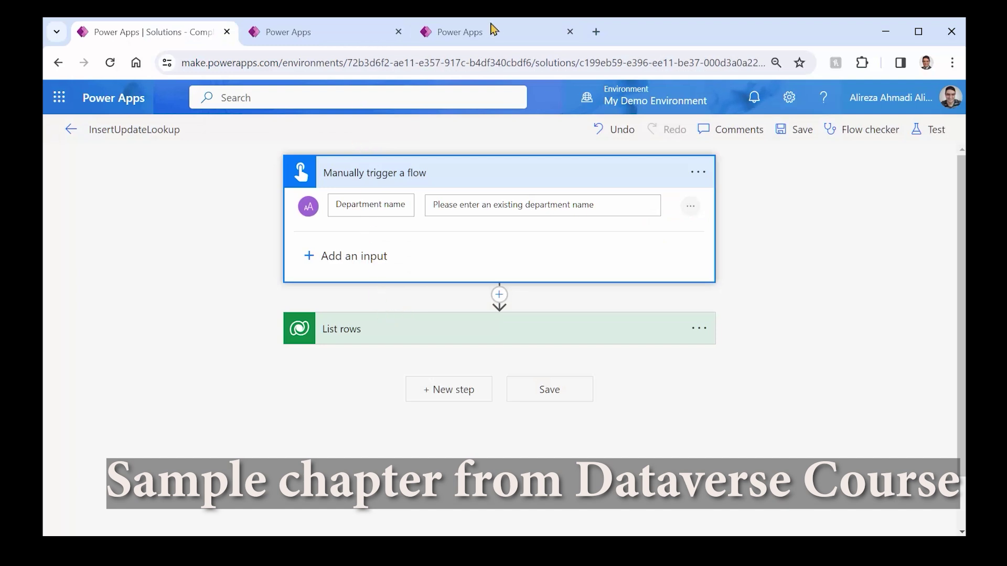
{"action": "left_click", "coordinate": [309, 32]}
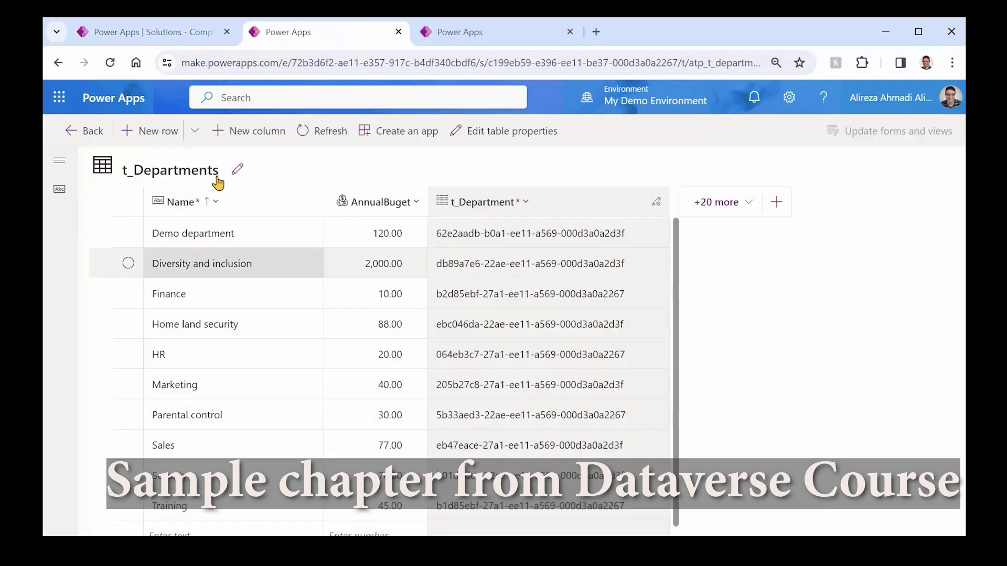
{"action": "key", "text": "ctrl+1"}
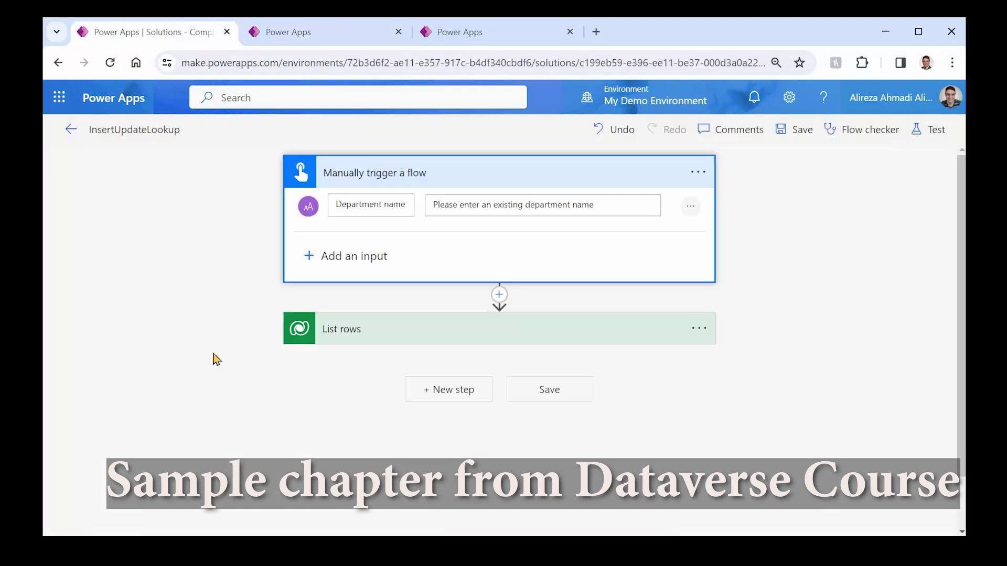
Expand List rows to check its Table name and Filter rows, then view t_Departments.
{"action": "left_click", "coordinate": [382, 333]}
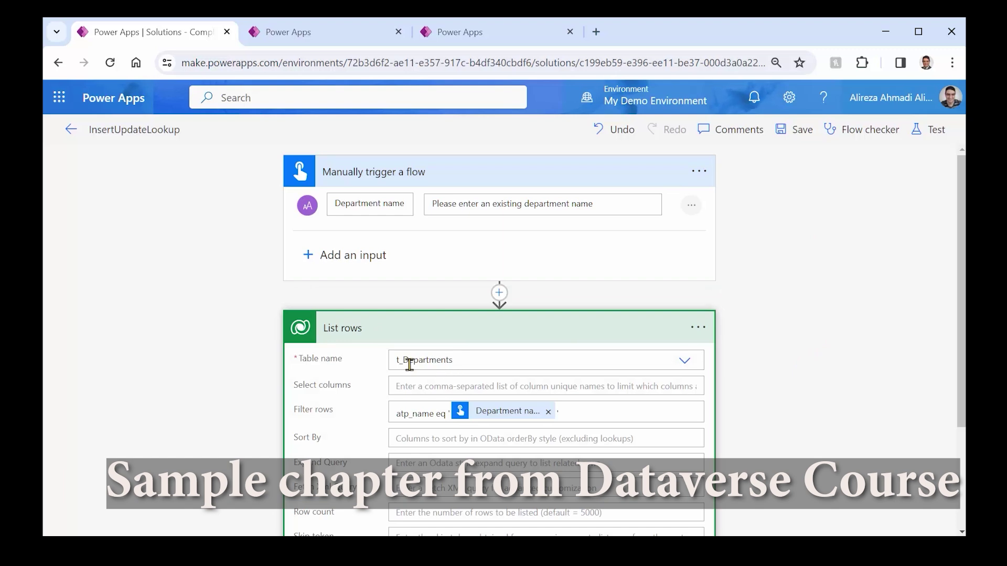
{"action": "scroll", "coordinate": [812, 396], "scroll_direction": "down", "scroll_amount": 3}
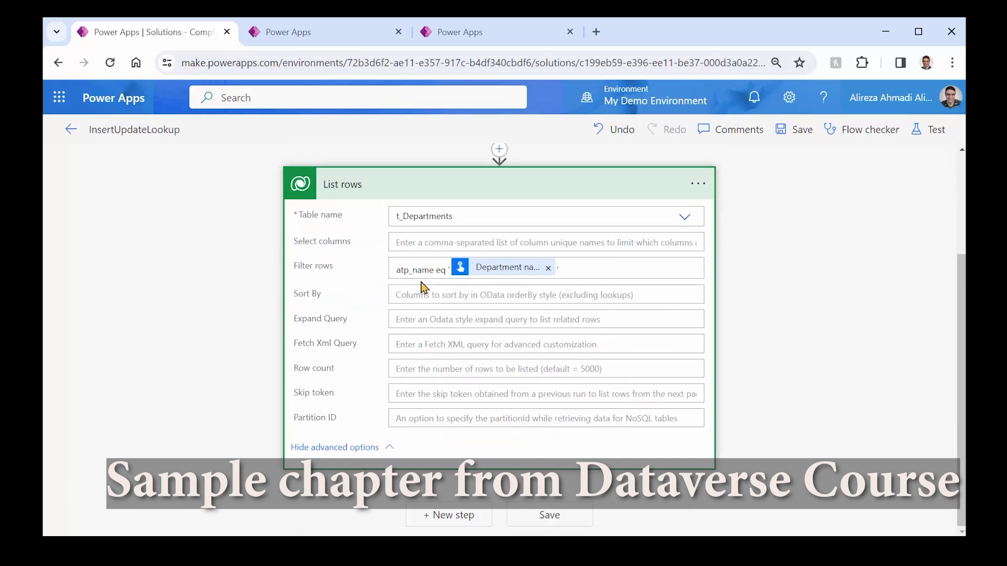
{"action": "left_click", "coordinate": [316, 39]}
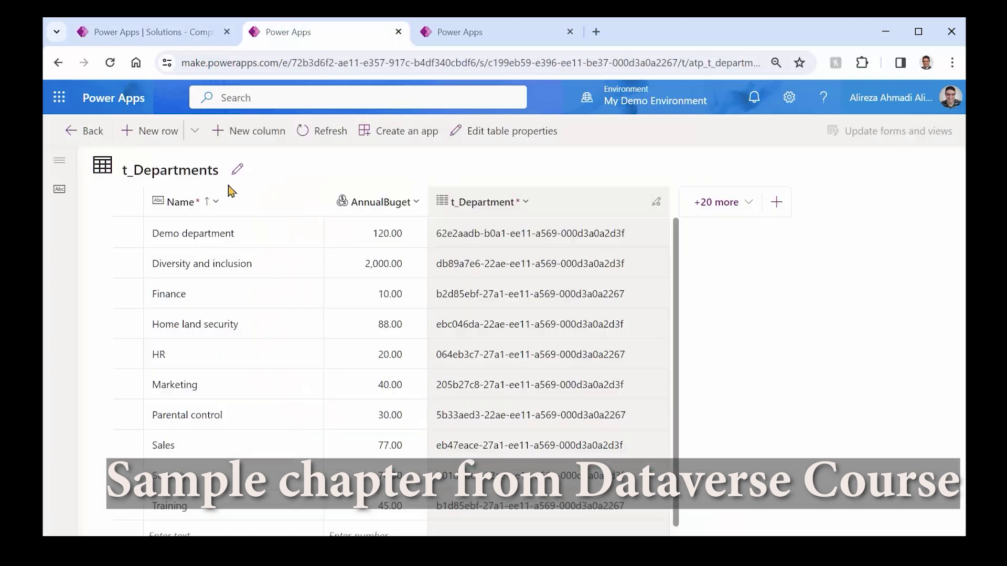
Check the Name column's advanced settings to find its logical name atp_name.
{"action": "left_click", "coordinate": [216, 204]}
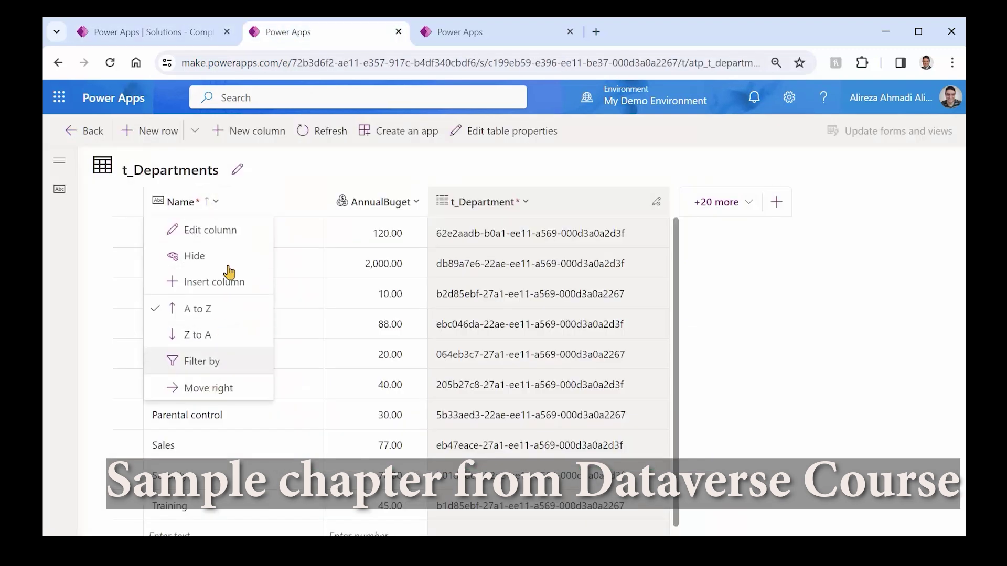
{"action": "left_click", "coordinate": [229, 229]}
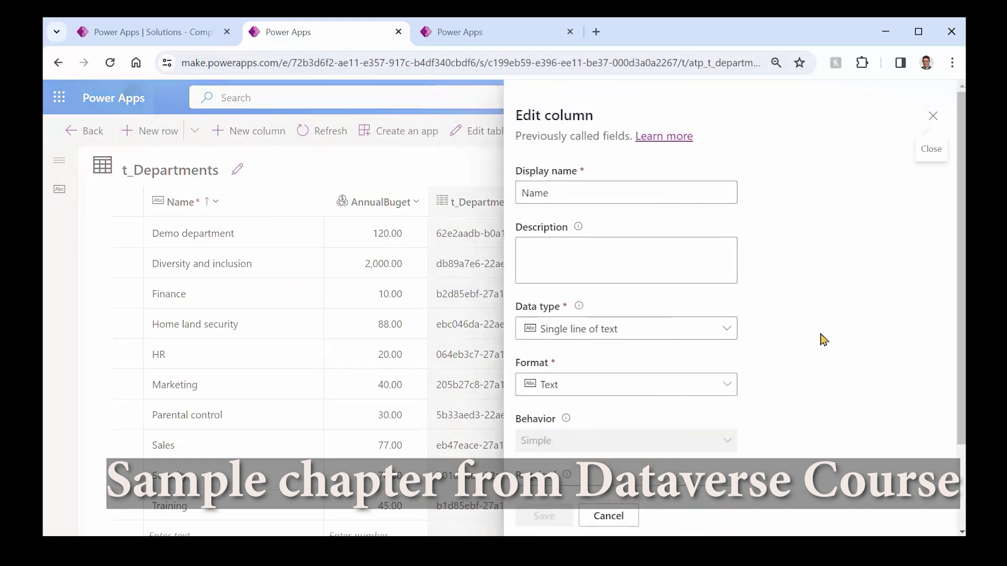
{"action": "scroll", "coordinate": [512, 433], "scroll_direction": "down", "scroll_amount": 2}
{"action": "left_click", "coordinate": [557, 452]}
{"action": "scroll", "coordinate": [816, 434], "scroll_direction": "down", "scroll_amount": 5}
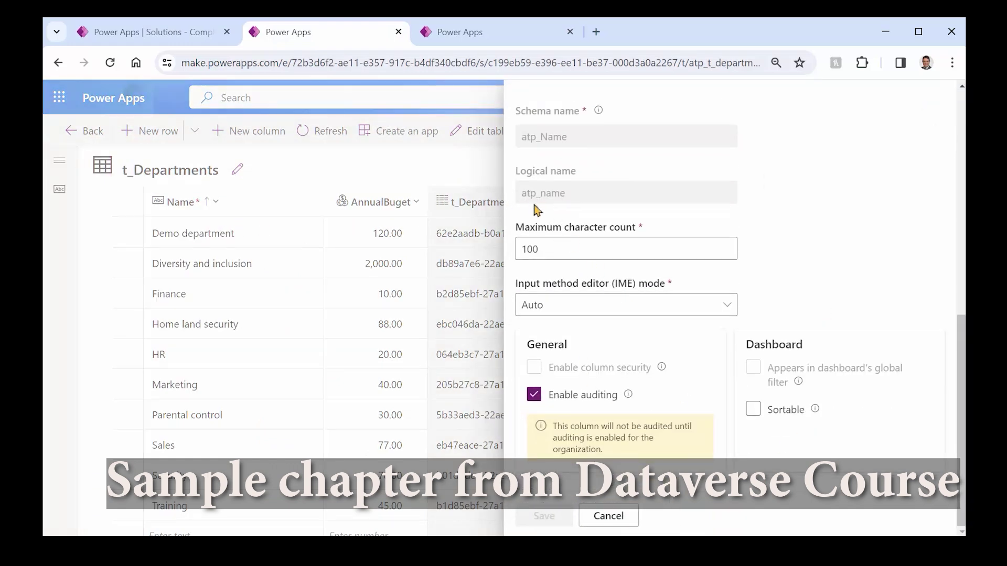
Close the Name column panel and return to the InsertUpdateLookup flow.
{"action": "left_click", "coordinate": [108, 34]}
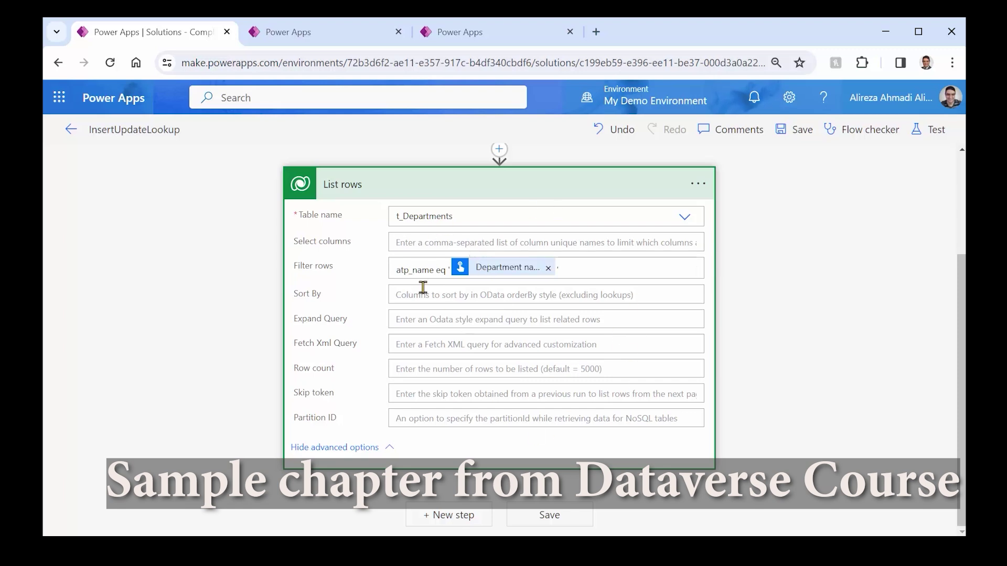
{"action": "left_click", "coordinate": [356, 46]}
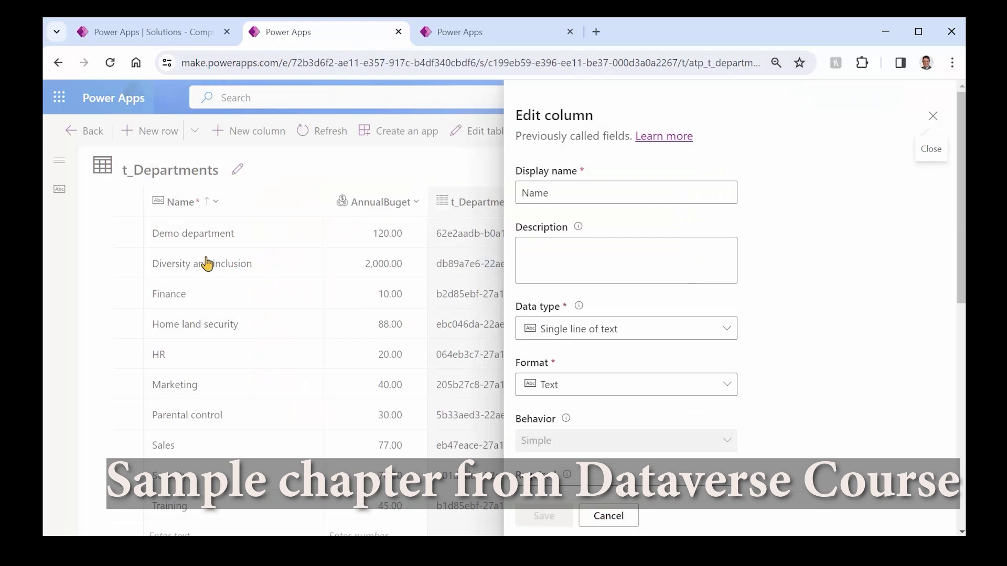
{"action": "left_click", "coordinate": [933, 116]}
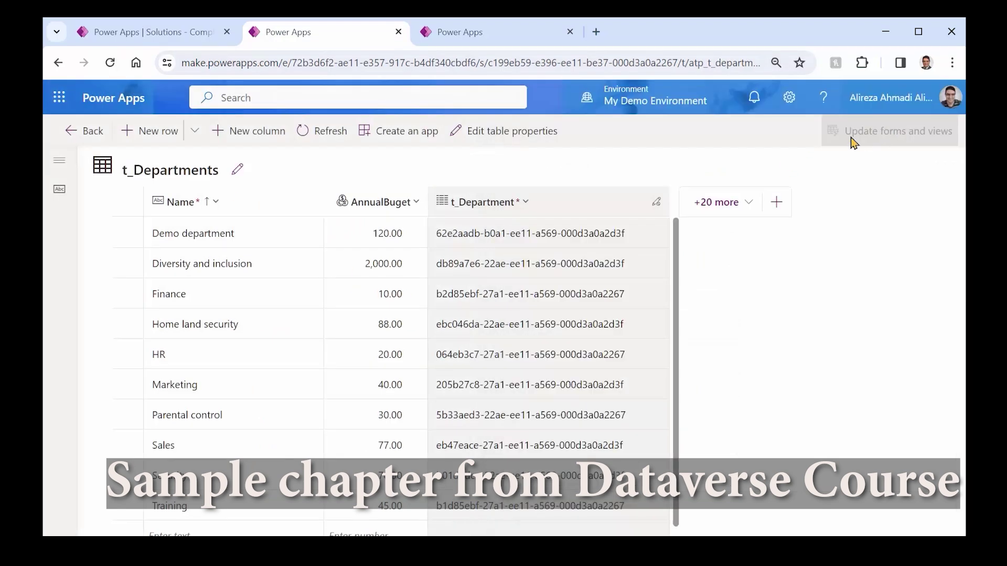
{"action": "left_click", "coordinate": [167, 31]}
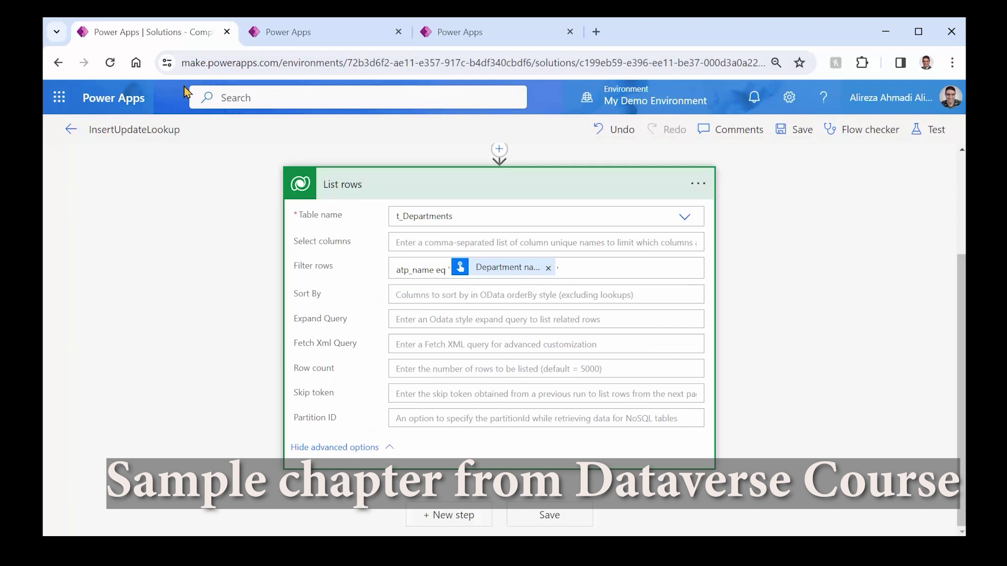
Add a Dataverse 'Add a new row' step on t_ChoiceVsLookups and start filling its Name field.
{"action": "left_click", "coordinate": [452, 516]}
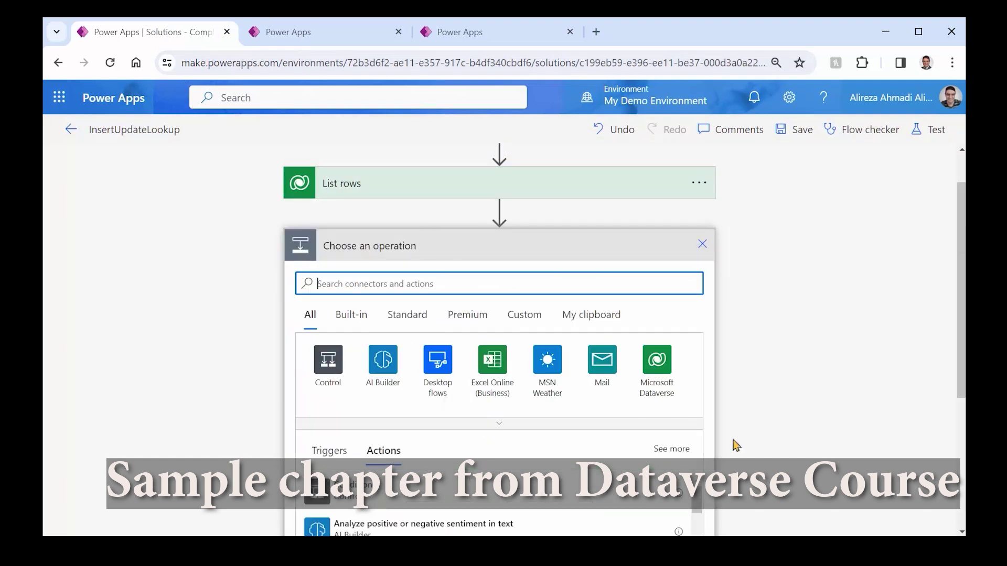
{"action": "left_click", "coordinate": [656, 359]}
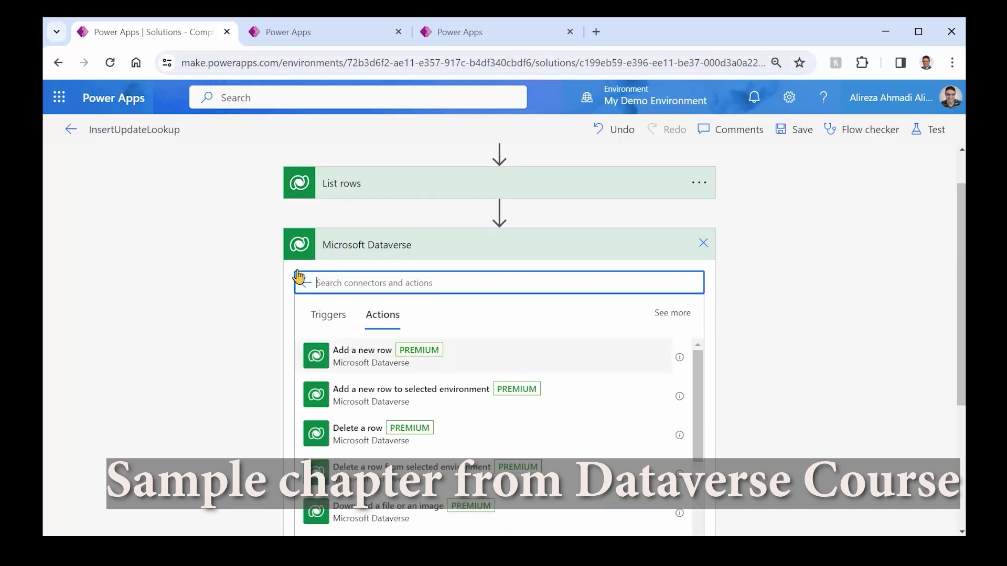
{"action": "left_click", "coordinate": [366, 362]}
{"action": "left_click", "coordinate": [687, 278]}
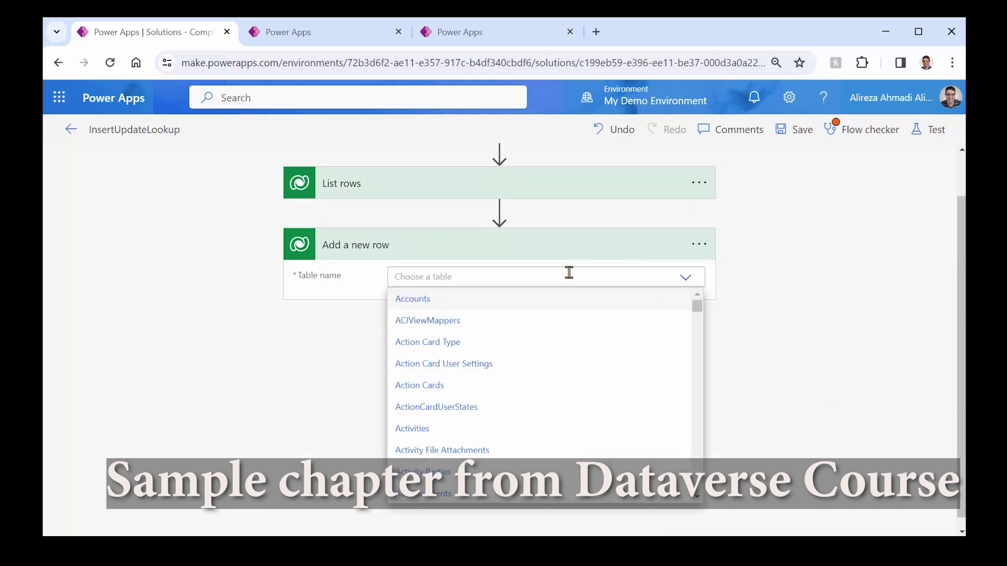
{"action": "type", "text": "t_"}
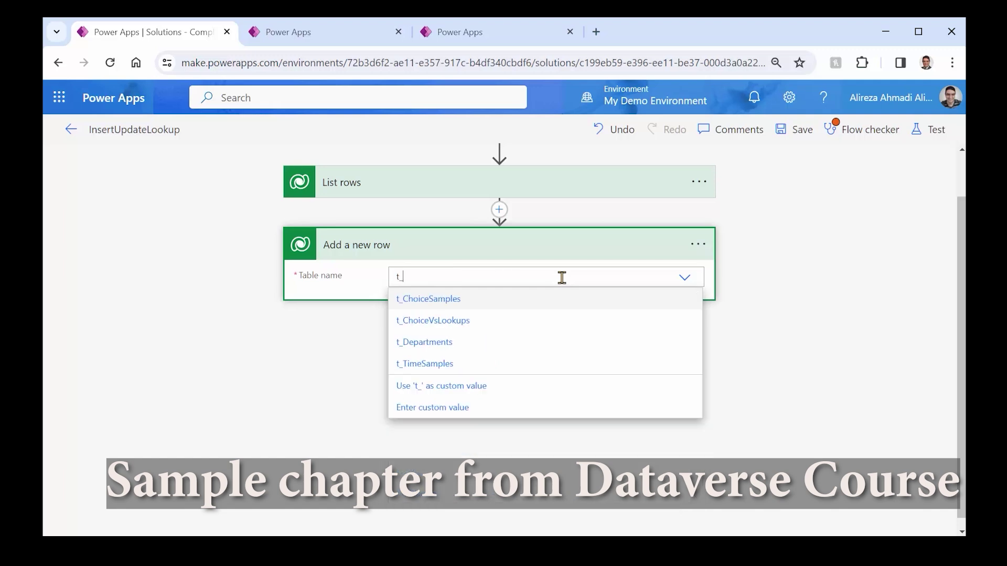
{"action": "left_click", "coordinate": [480, 322]}
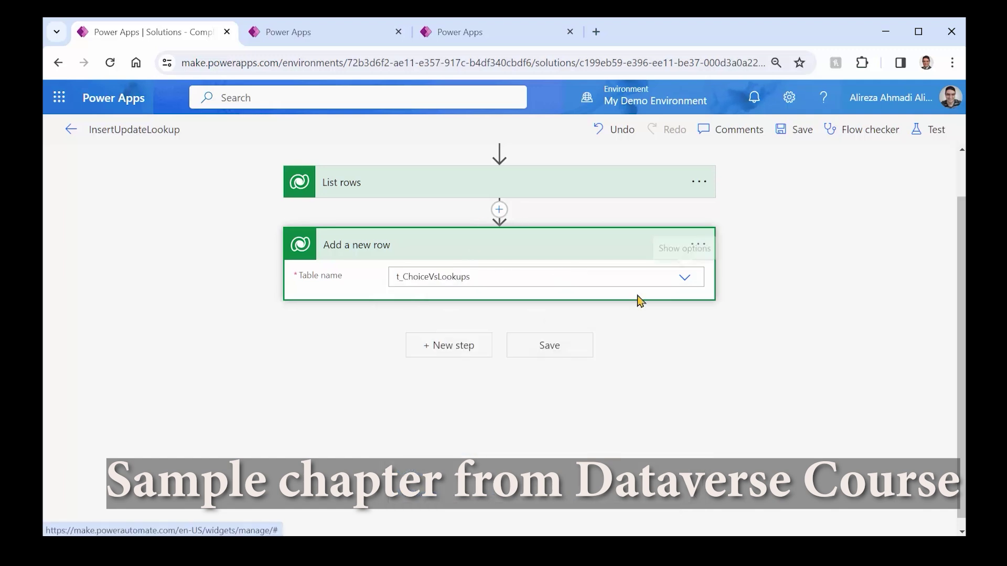
{"action": "left_click", "coordinate": [456, 303]}
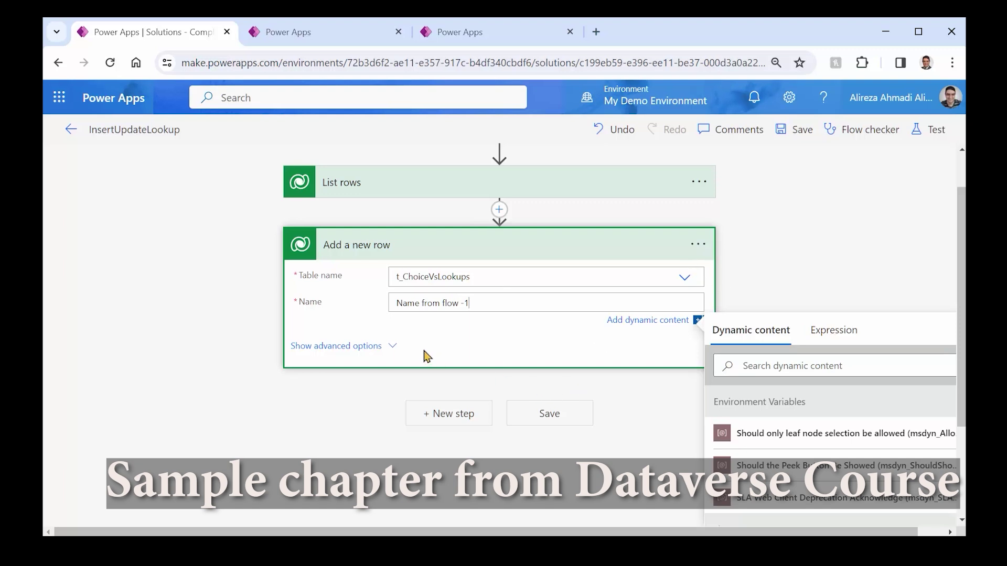
Fill DepartmentDemo from the List rows output, wrapping Add a new row in Apply to each.
{"action": "left_click", "coordinate": [382, 352]}
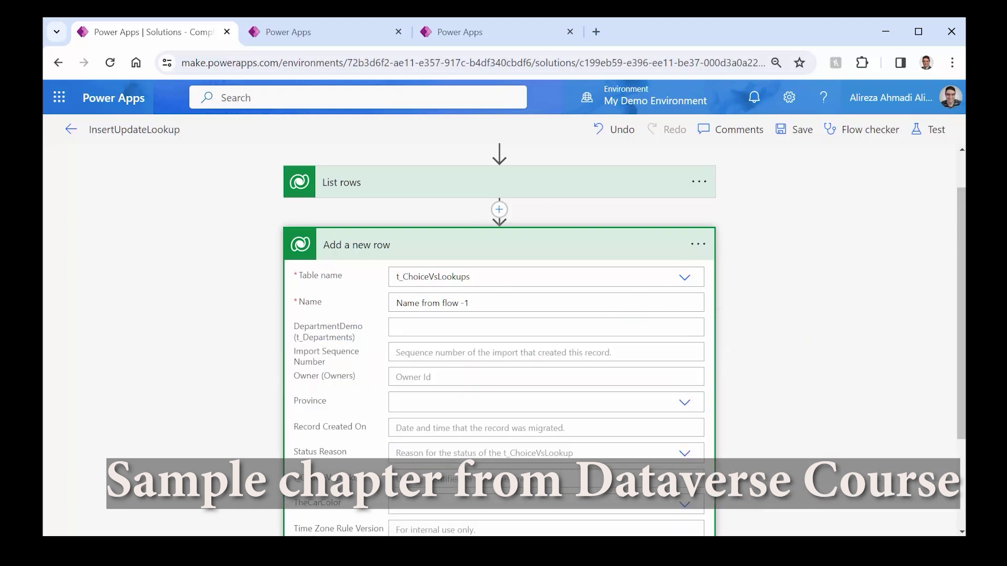
{"action": "left_click", "coordinate": [431, 330]}
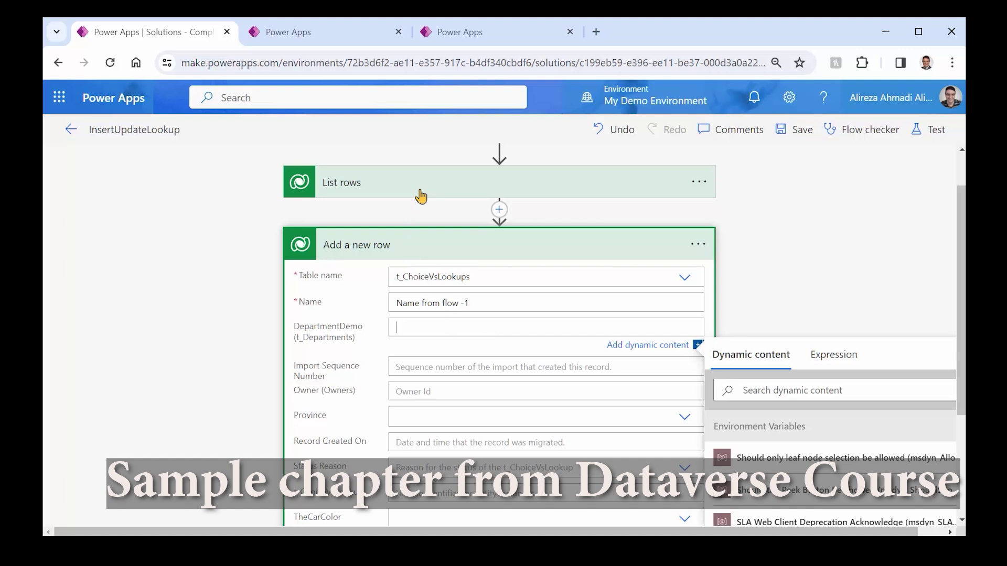
{"action": "left_click", "coordinate": [304, 42]}
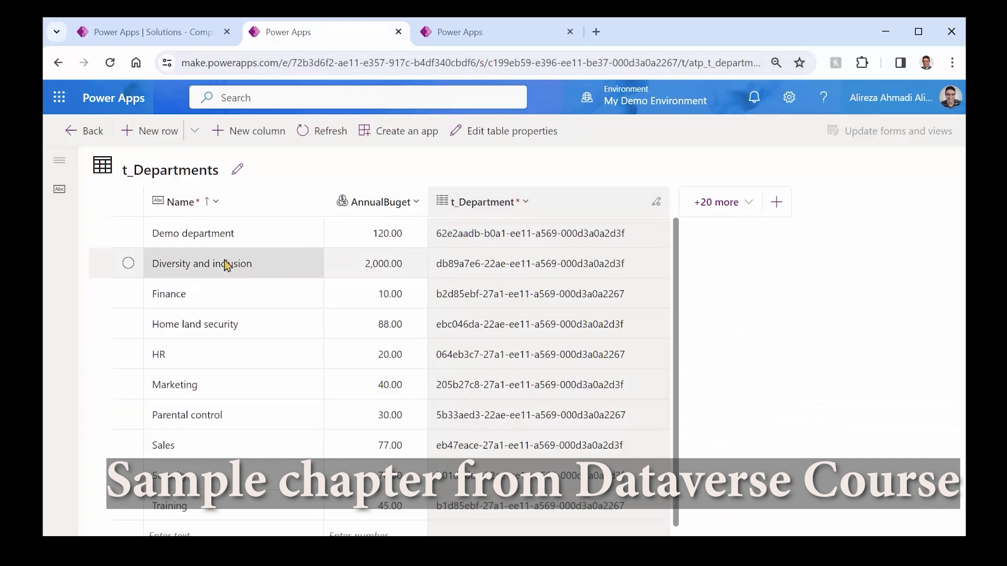
{"action": "key", "text": "ctrl+shift+Tab"}
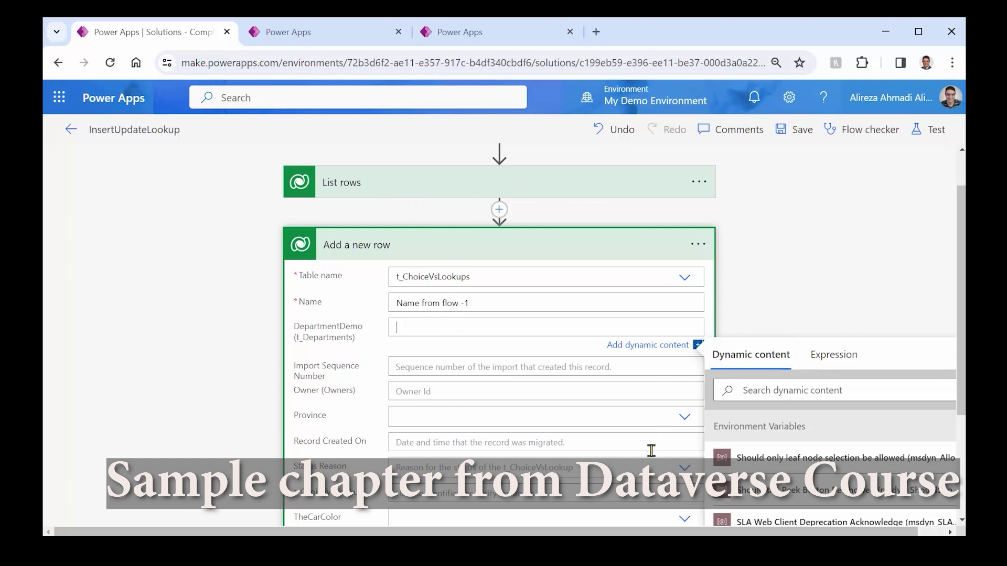
{"action": "scroll", "coordinate": [791, 464], "scroll_direction": "right", "scroll_amount": 1}
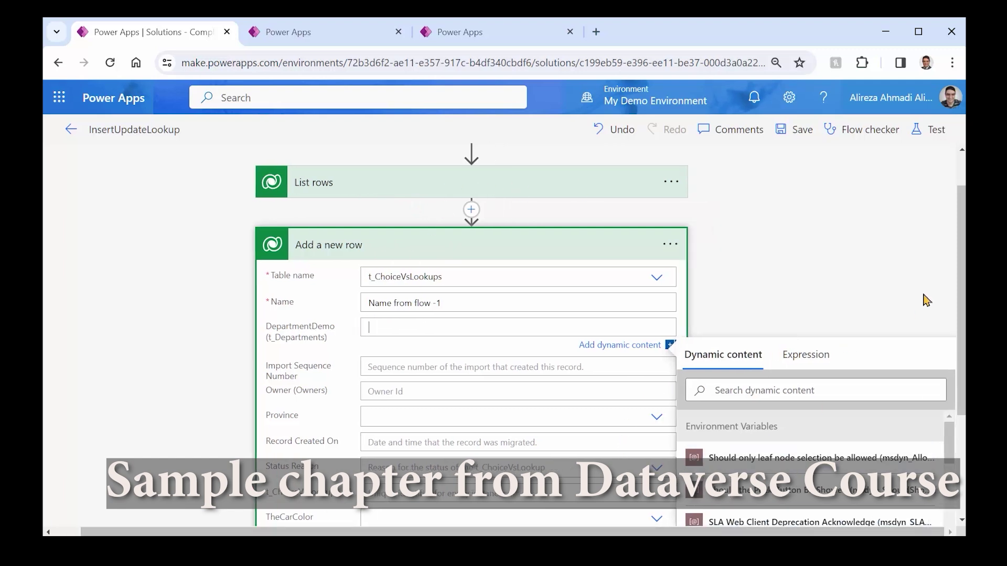
{"action": "scroll", "coordinate": [921, 299], "scroll_direction": "down", "scroll_amount": 3}
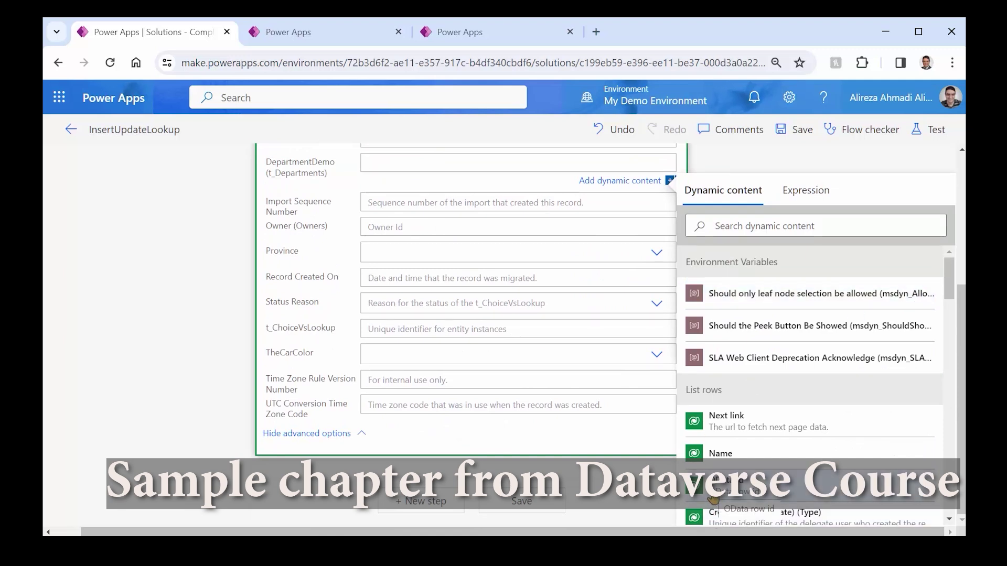
{"action": "scroll", "coordinate": [467, 385], "scroll_direction": "up", "scroll_amount": 5}
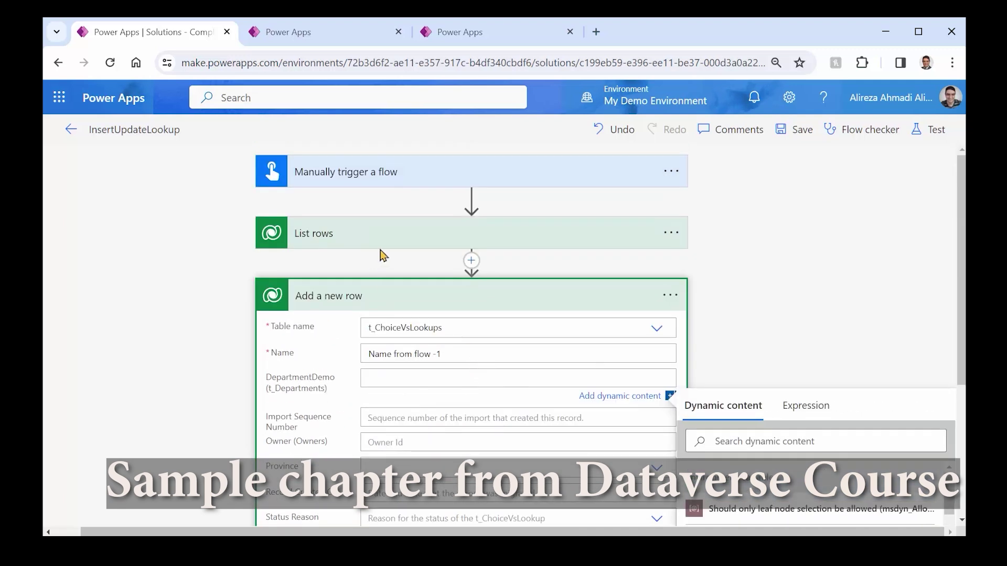
{"action": "scroll", "coordinate": [592, 330], "scroll_direction": "down", "scroll_amount": 4}
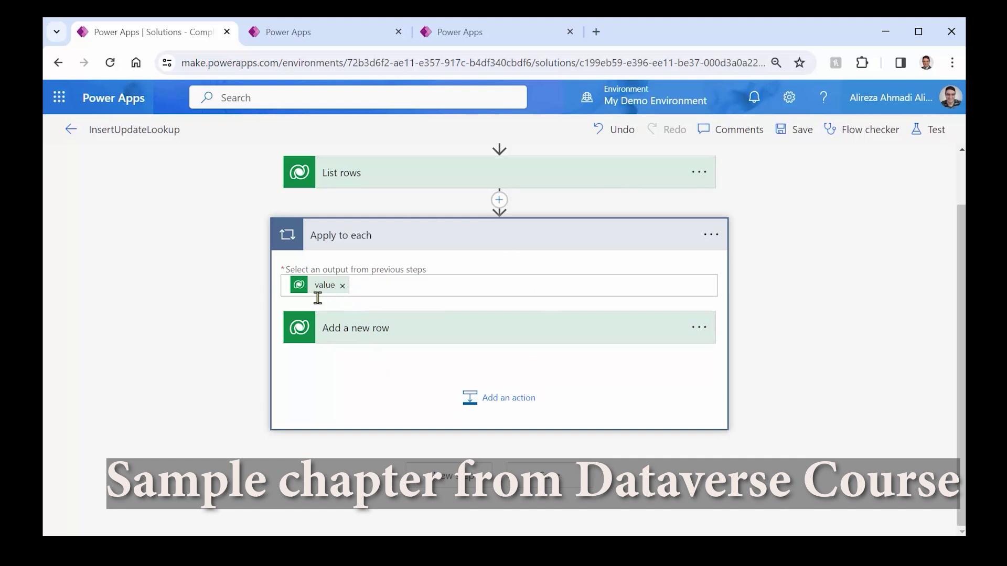
Save the flow and test-run it manually with department name Finance.
{"action": "left_click", "coordinate": [798, 137]}
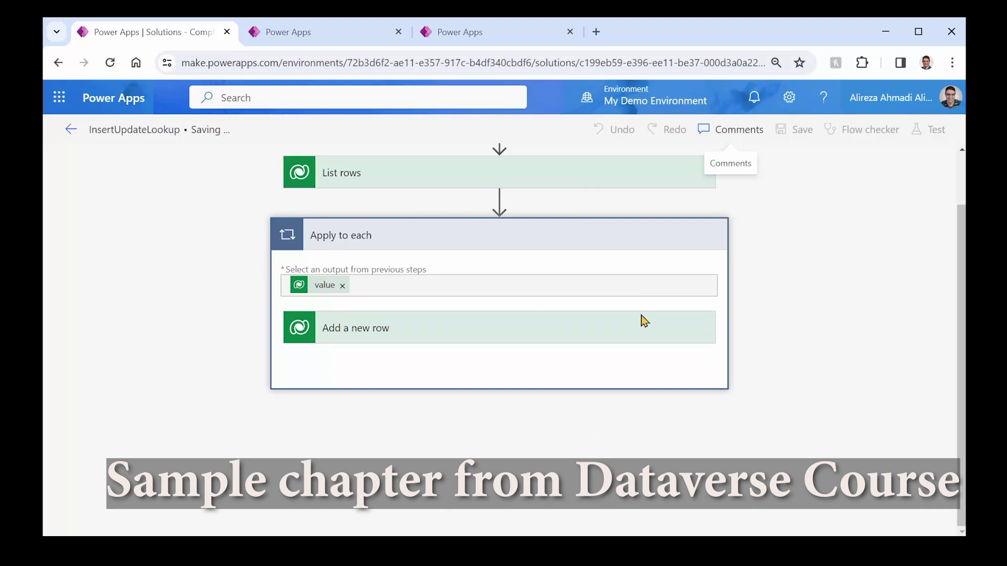
{"action": "left_click", "coordinate": [936, 130]}
{"action": "left_click", "coordinate": [774, 165]}
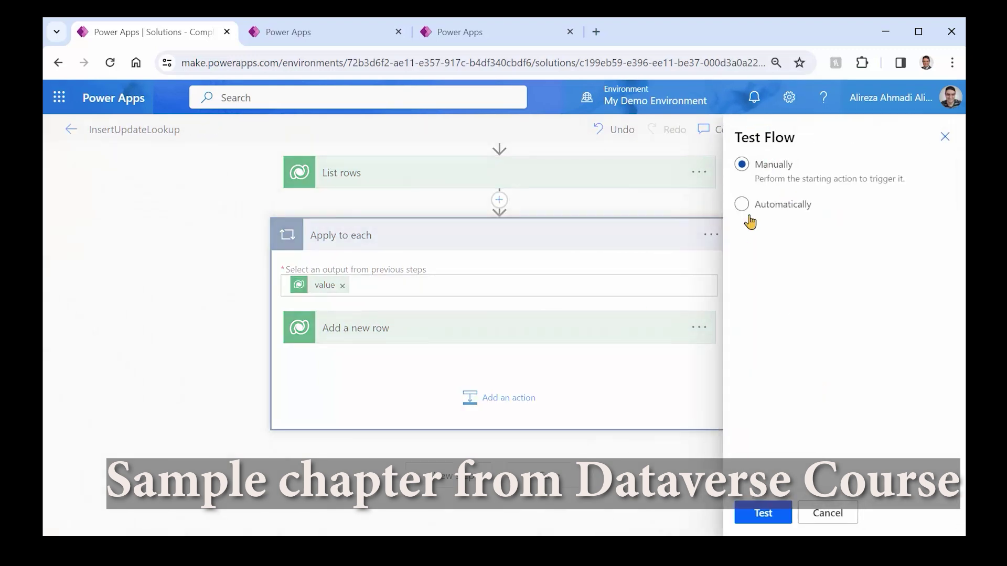
{"action": "left_click", "coordinate": [781, 514]}
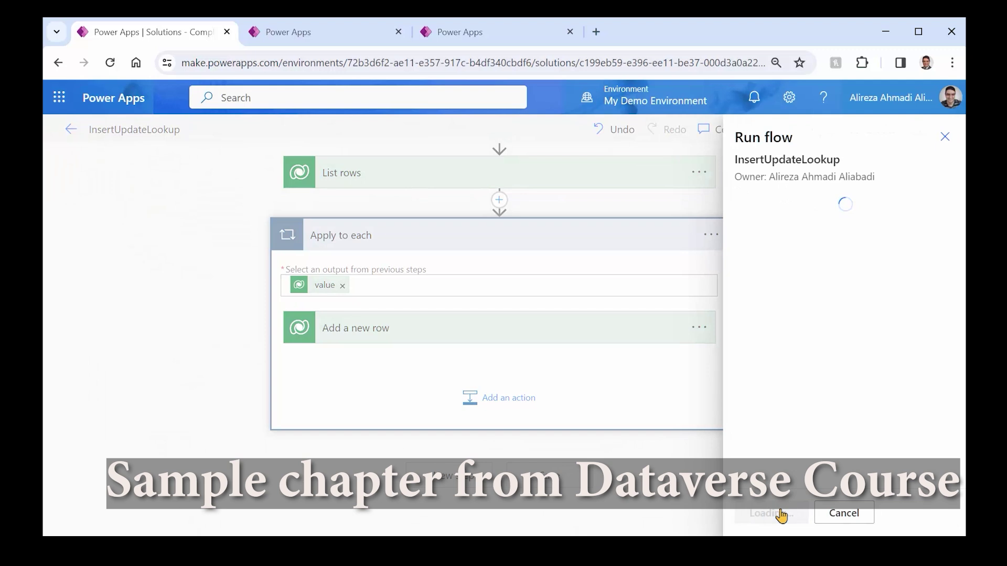
{"action": "left_click", "coordinate": [792, 243]}
{"action": "type", "text": "Finance"}
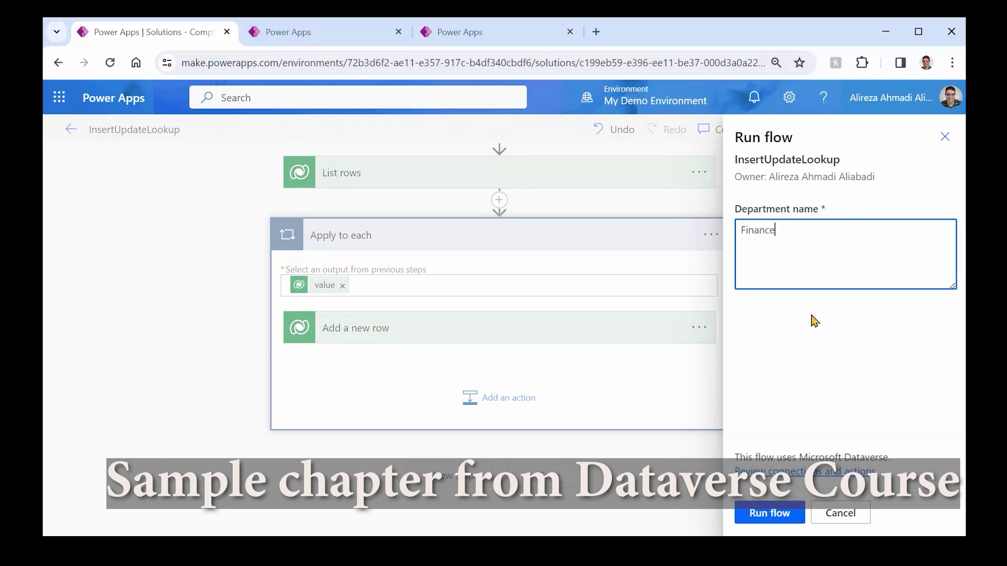
{"action": "left_click", "coordinate": [785, 517]}
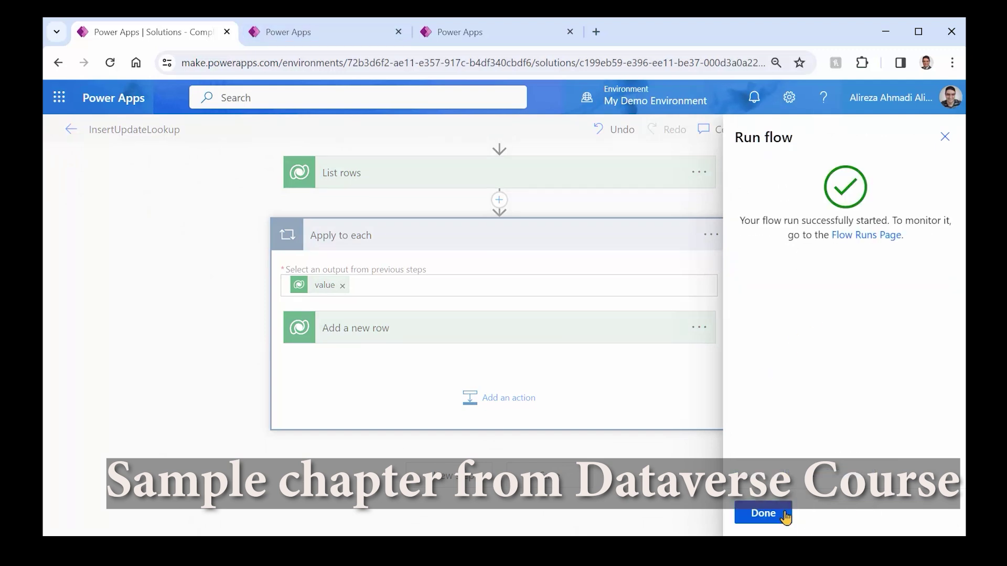
{"action": "left_click", "coordinate": [786, 517]}
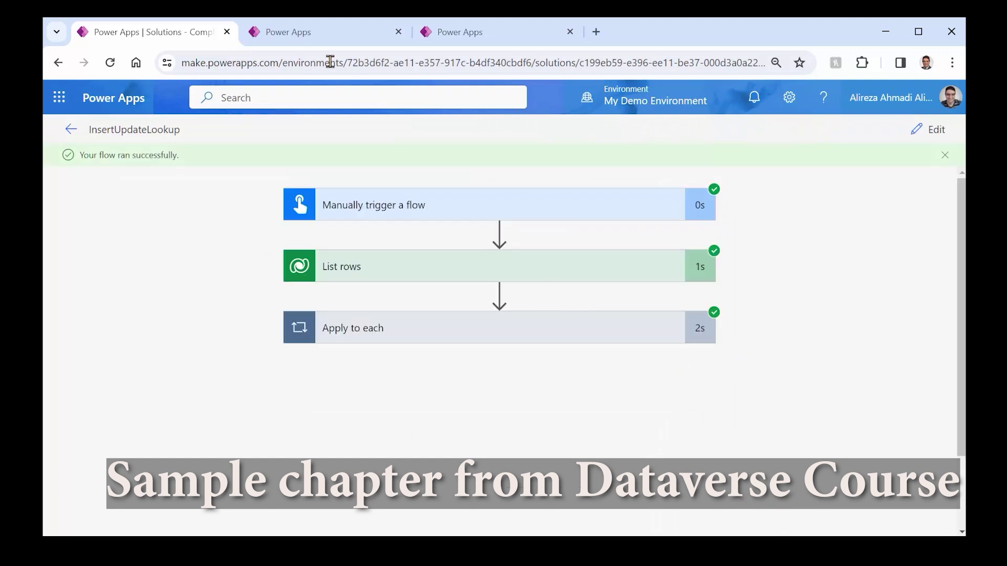
Refresh t_ChoiceVsLookups to confirm the new Finance row, then return to the run.
{"action": "left_click", "coordinate": [451, 32]}
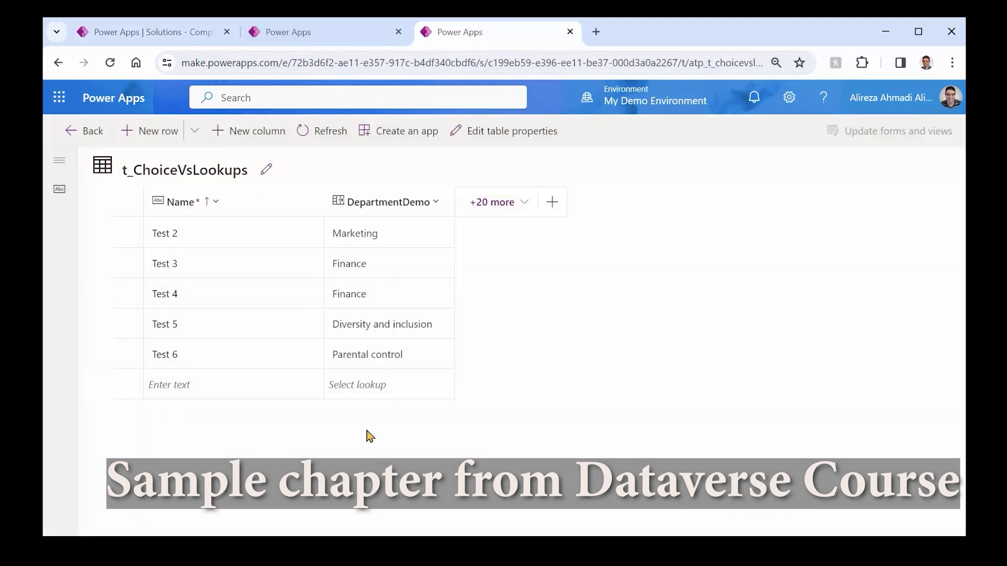
{"action": "left_click", "coordinate": [328, 138]}
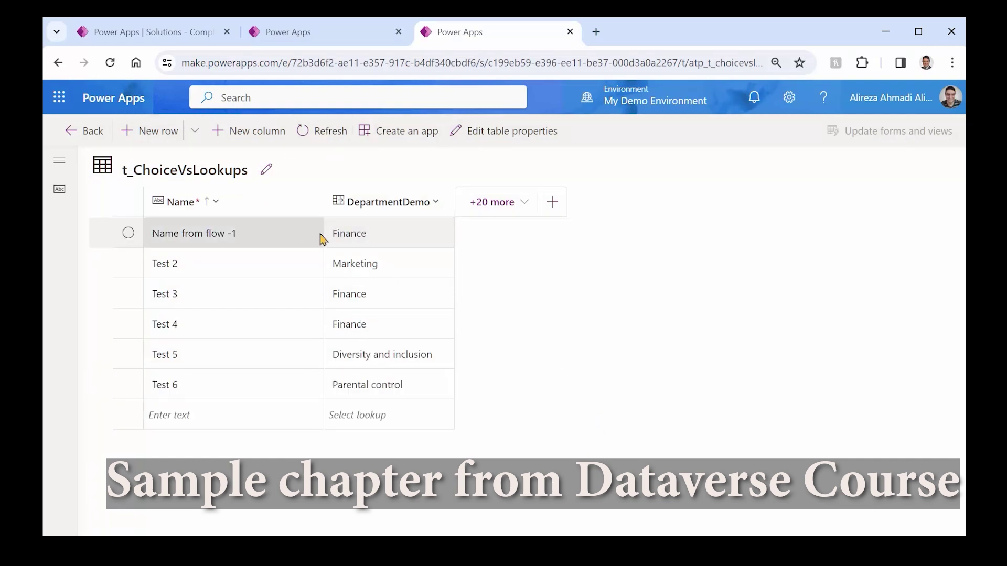
{"action": "left_click", "coordinate": [147, 32]}
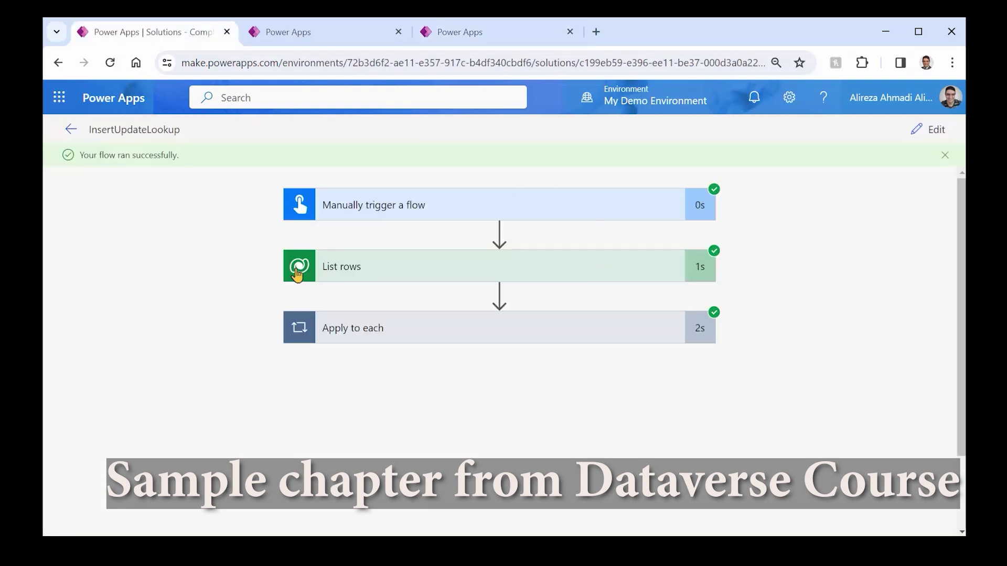
Clear the OData Id from DepartmentDemo and move Add a new row directly under List rows.
{"action": "left_click", "coordinate": [930, 135]}
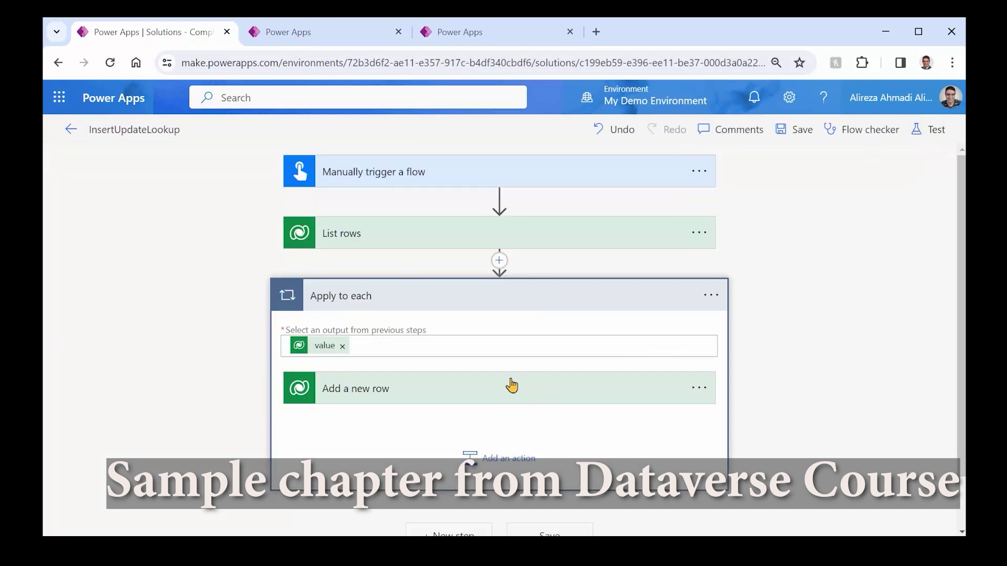
{"action": "scroll", "coordinate": [420, 341], "scroll_direction": "down", "scroll_amount": 1}
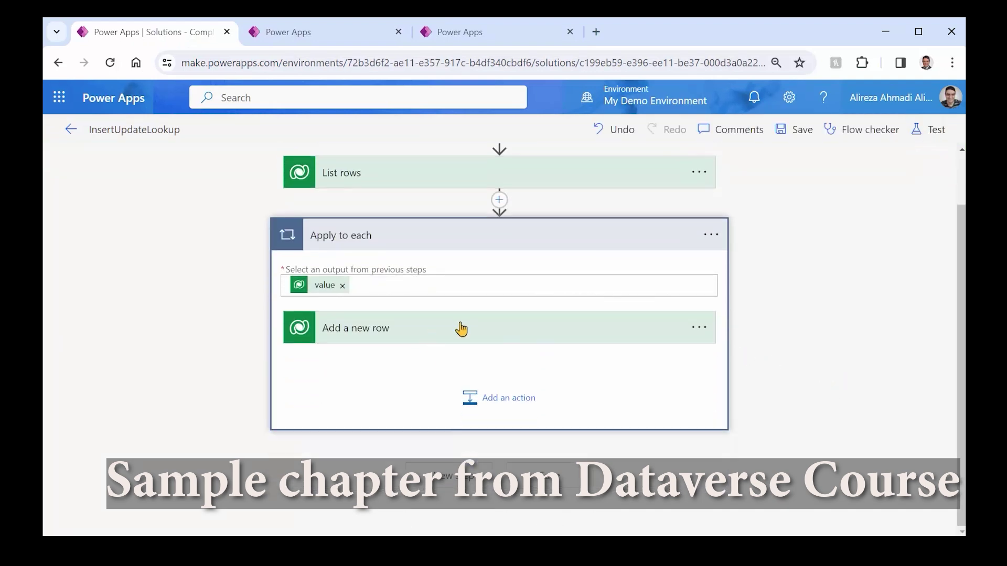
{"action": "left_click", "coordinate": [519, 328]}
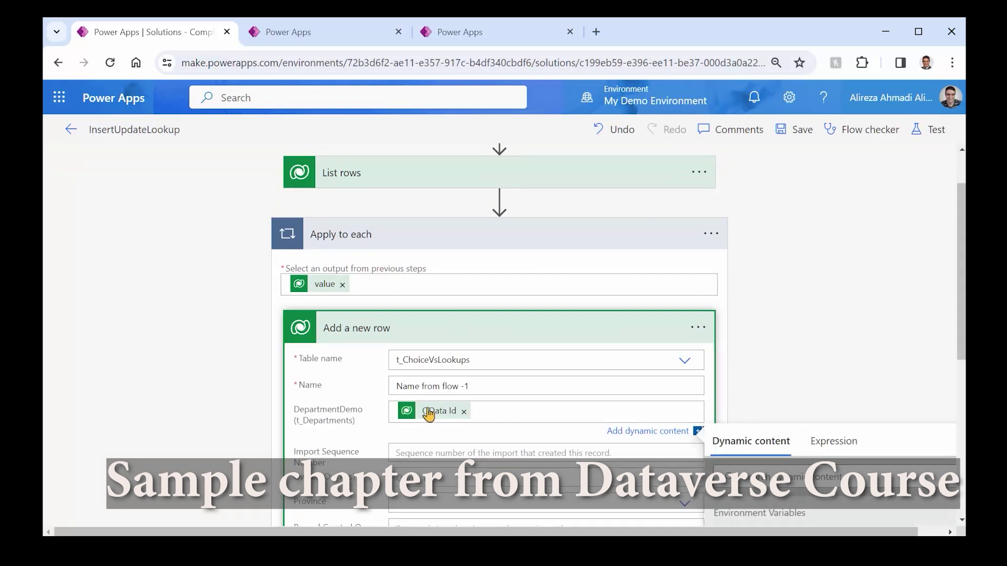
{"action": "left_click", "coordinate": [464, 412]}
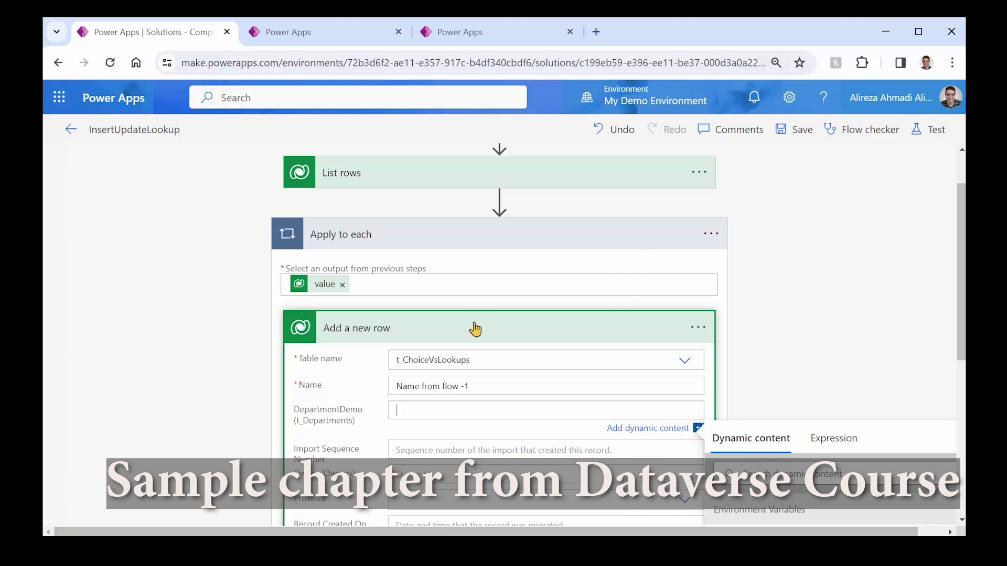
{"action": "left_click_drag", "start_coordinate": [470, 338], "coordinate": [499, 200]}
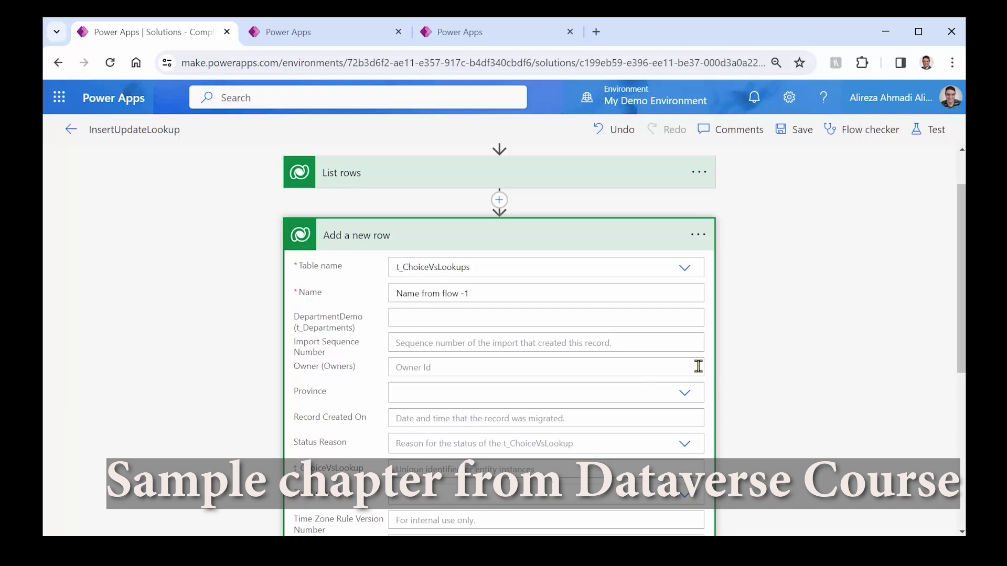
Delete the now-empty Apply to each loop.
{"action": "scroll", "coordinate": [805, 401], "scroll_direction": "down", "scroll_amount": 4}
{"action": "left_click", "coordinate": [698, 426]}
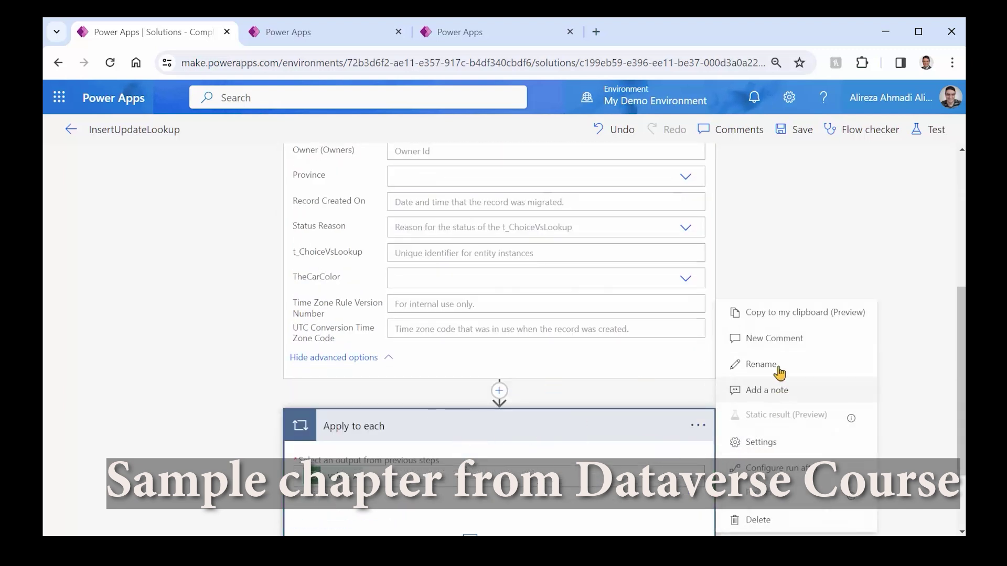
{"action": "left_click", "coordinate": [758, 519]}
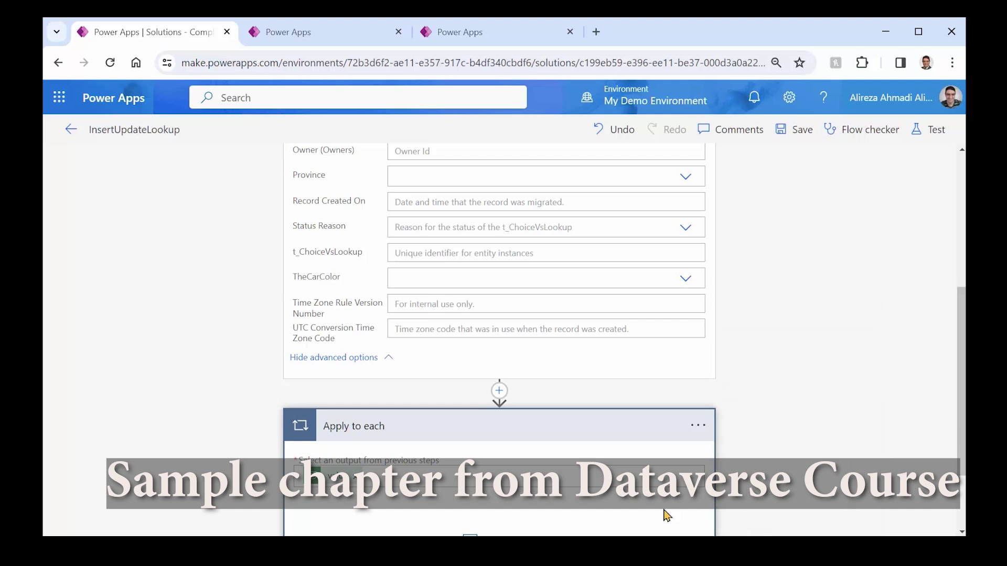
{"action": "left_click", "coordinate": [513, 360]}
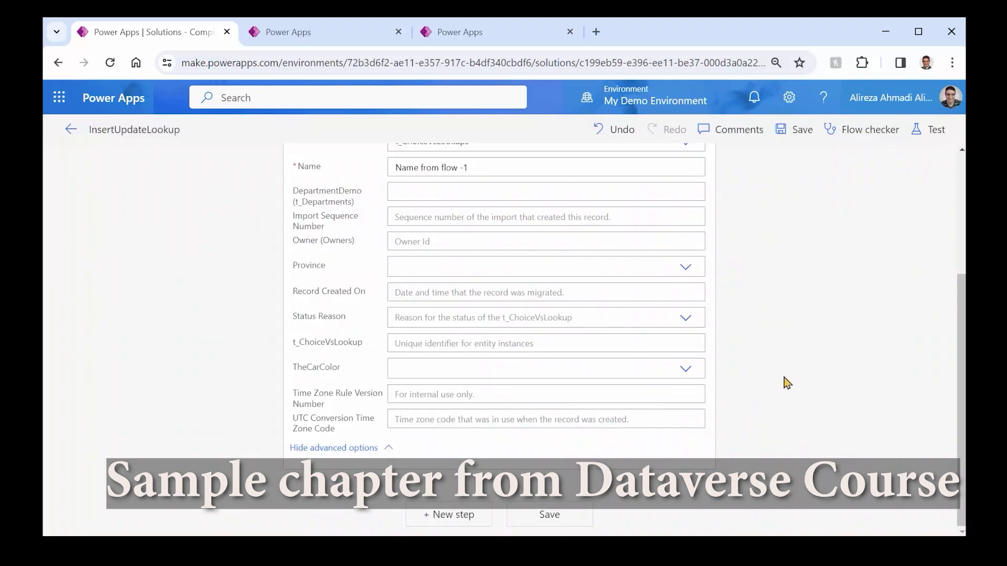
{"action": "scroll", "coordinate": [847, 416], "scroll_direction": "up", "scroll_amount": 4}
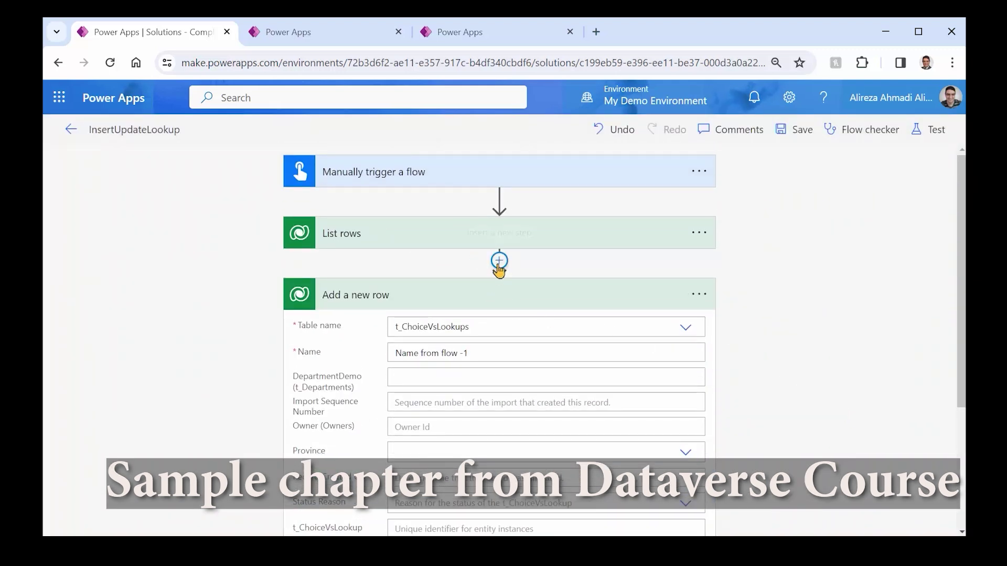
Insert a Compose action between List rows and Add a new row.
{"action": "left_click", "coordinate": [499, 262]}
{"action": "type", "text": "com"}
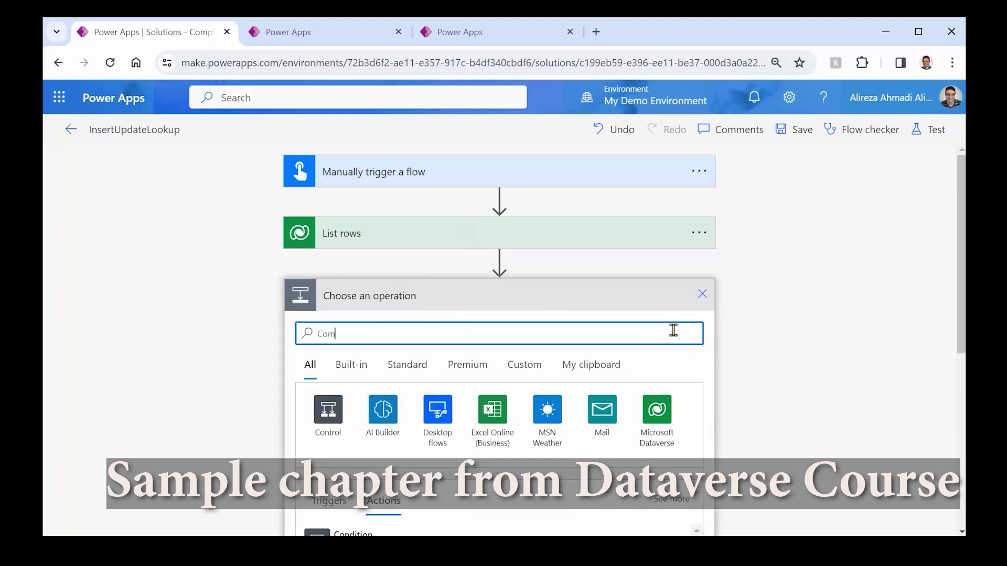
{"action": "type", "text": "pose"}
{"action": "left_click", "coordinate": [343, 532]}
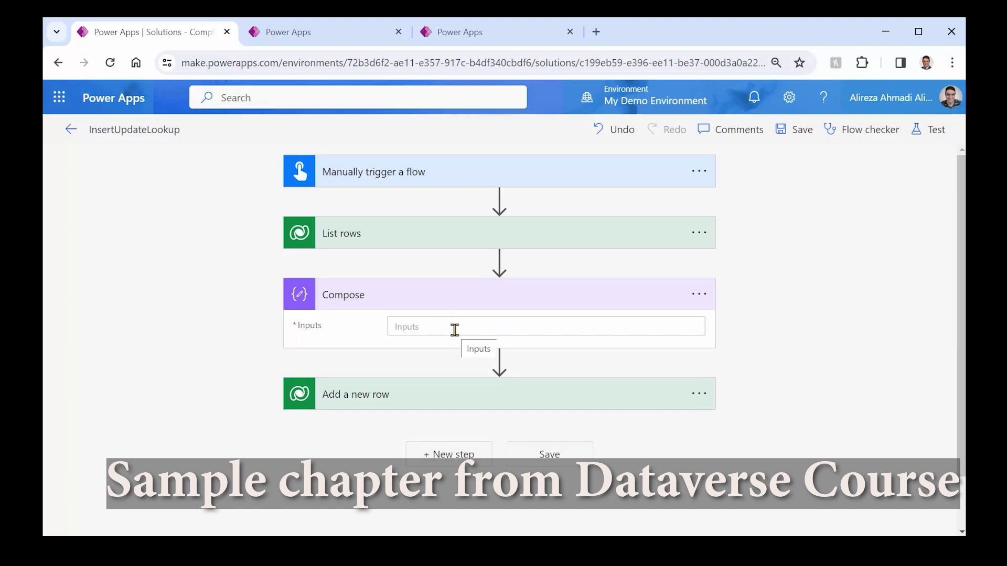
{"action": "left_click", "coordinate": [455, 328]}
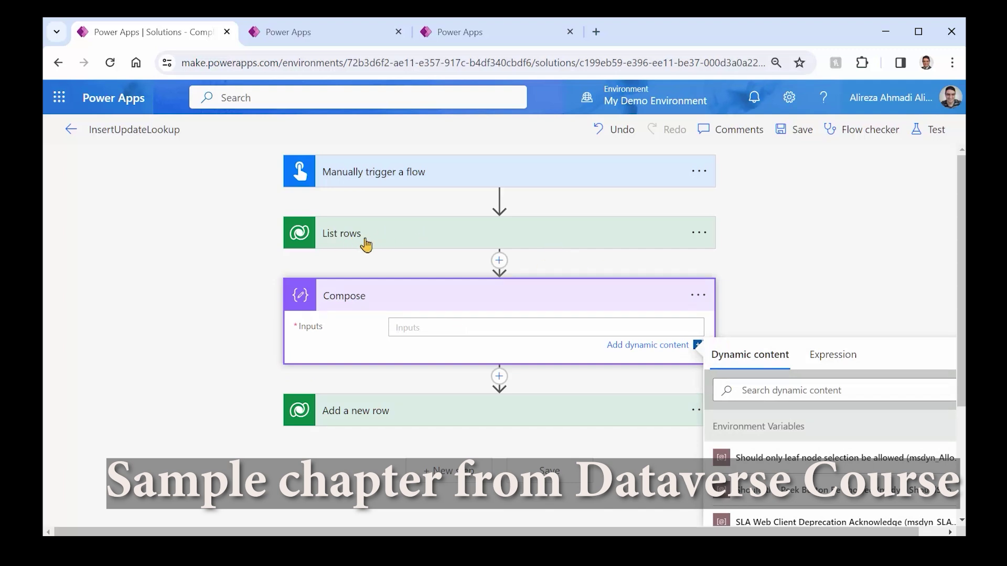
Set the Compose input to the expression first() wrapping the List rows value.
{"action": "left_click", "coordinate": [823, 360]}
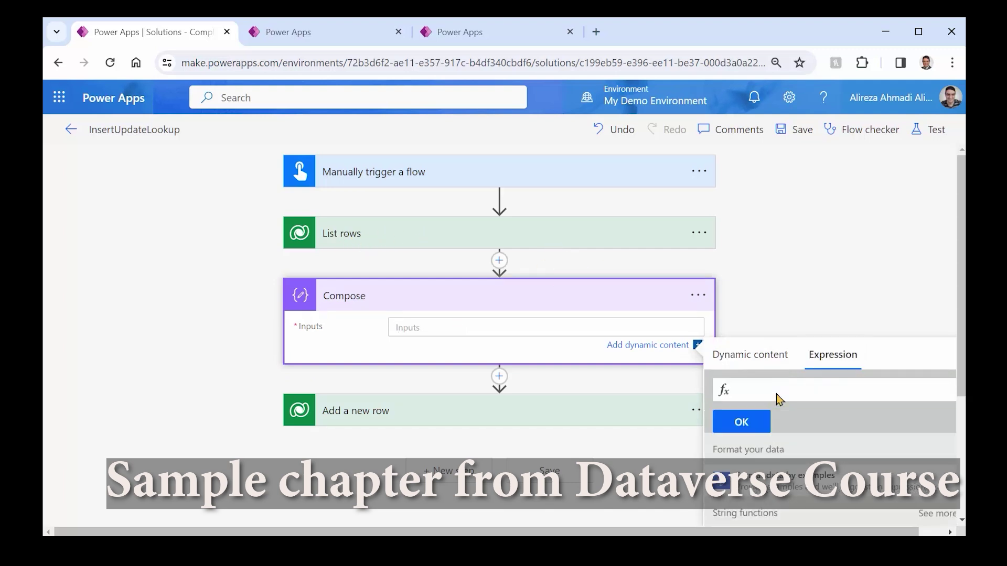
{"action": "left_click", "coordinate": [782, 387]}
{"action": "type", "text": "first"}
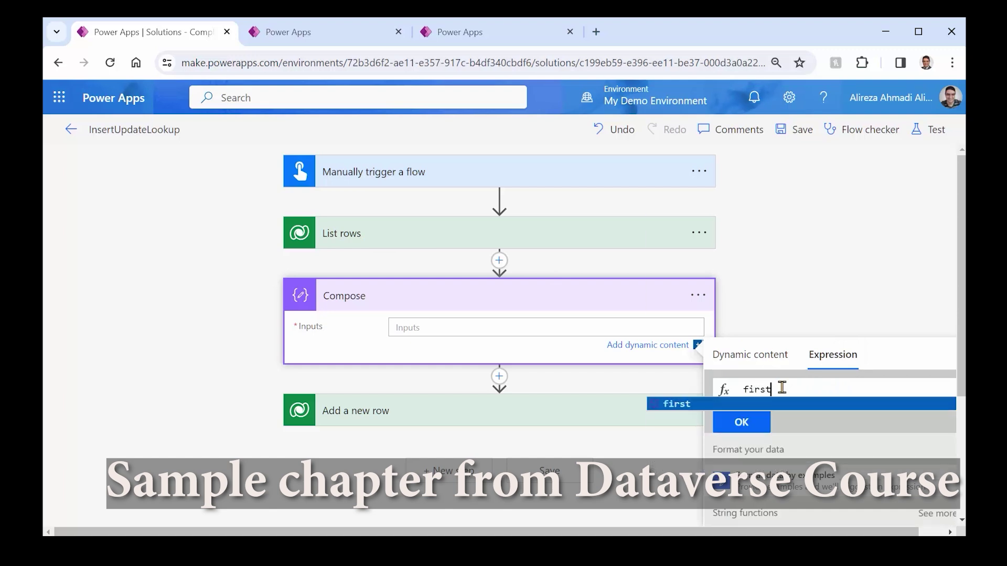
{"action": "type", "text": "("}
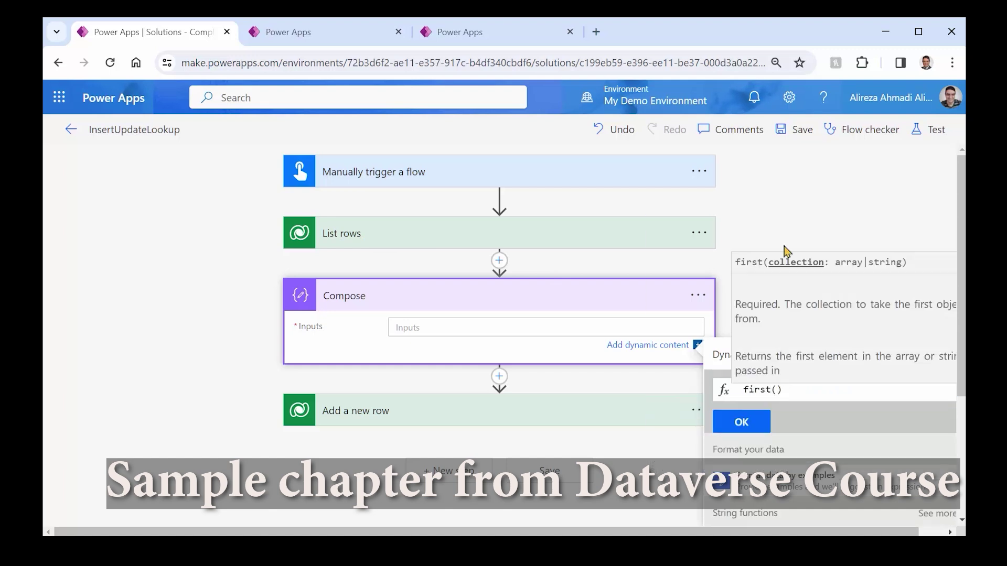
{"action": "left_click", "coordinate": [723, 361]}
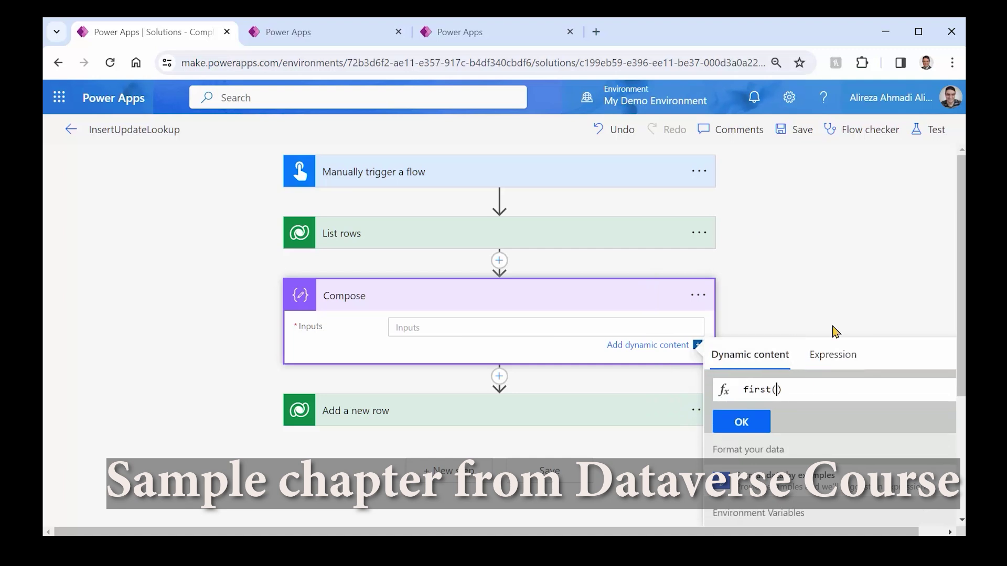
{"action": "scroll", "coordinate": [890, 433], "scroll_direction": "down", "scroll_amount": 3}
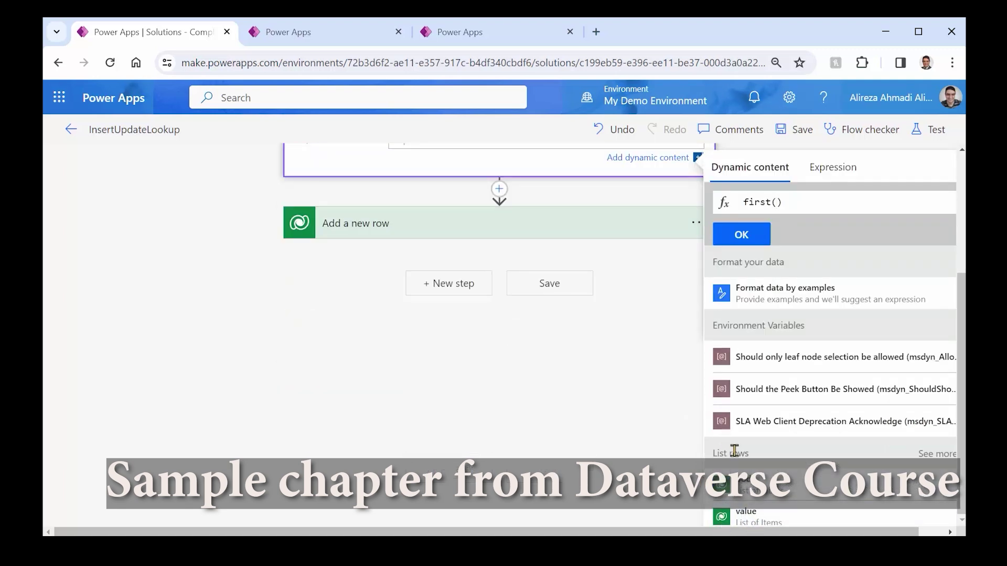
{"action": "left_click", "coordinate": [768, 517]}
{"action": "left_click", "coordinate": [760, 234]}
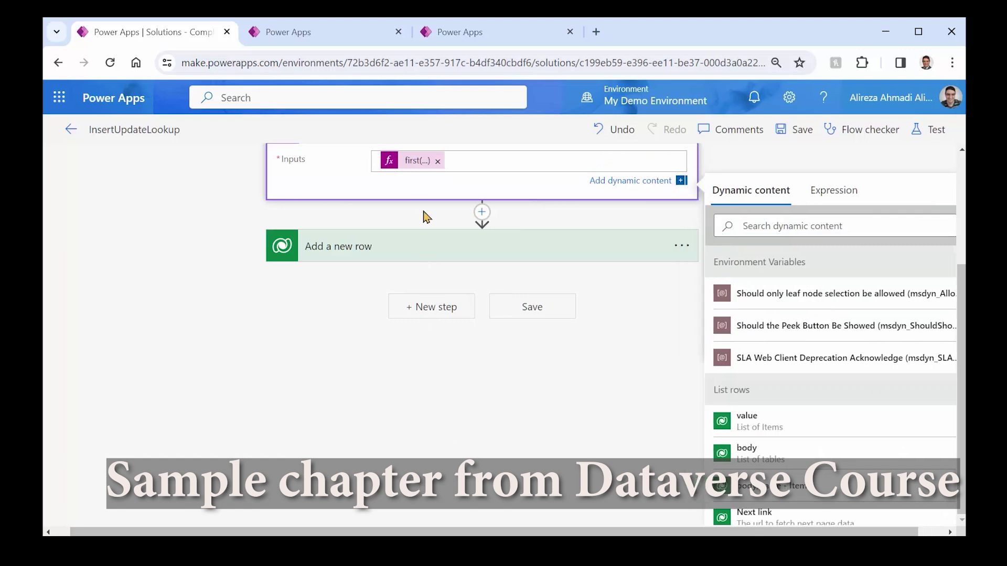
Save and test the flow manually with department name HR, then view the successful run.
{"action": "left_click", "coordinate": [937, 131]}
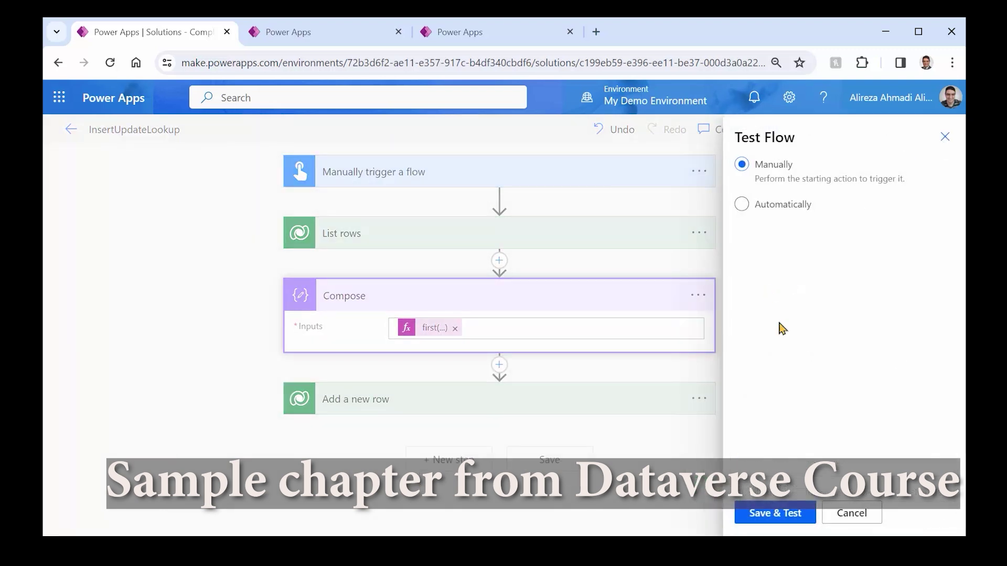
{"action": "left_click", "coordinate": [782, 513]}
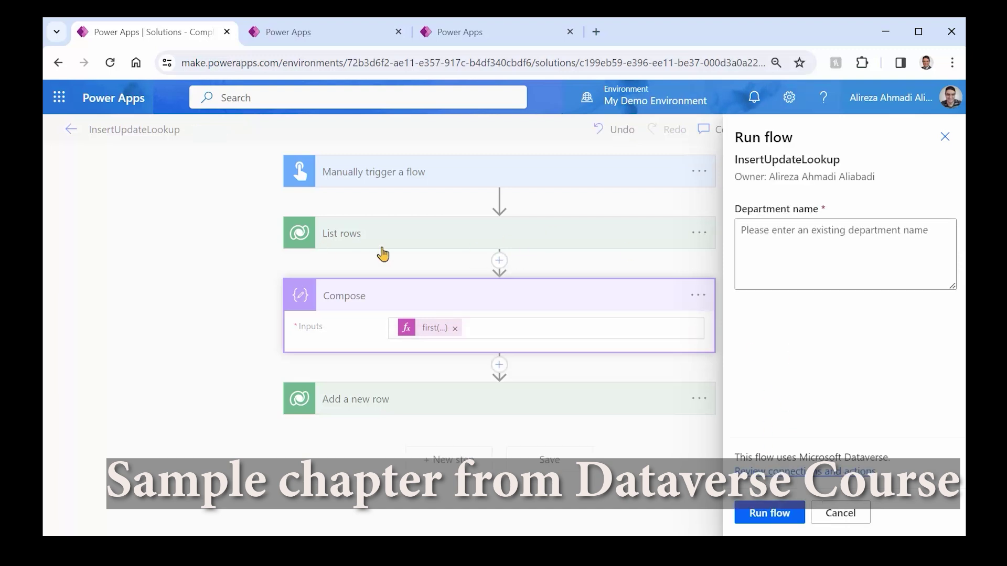
{"action": "left_click", "coordinate": [782, 247]}
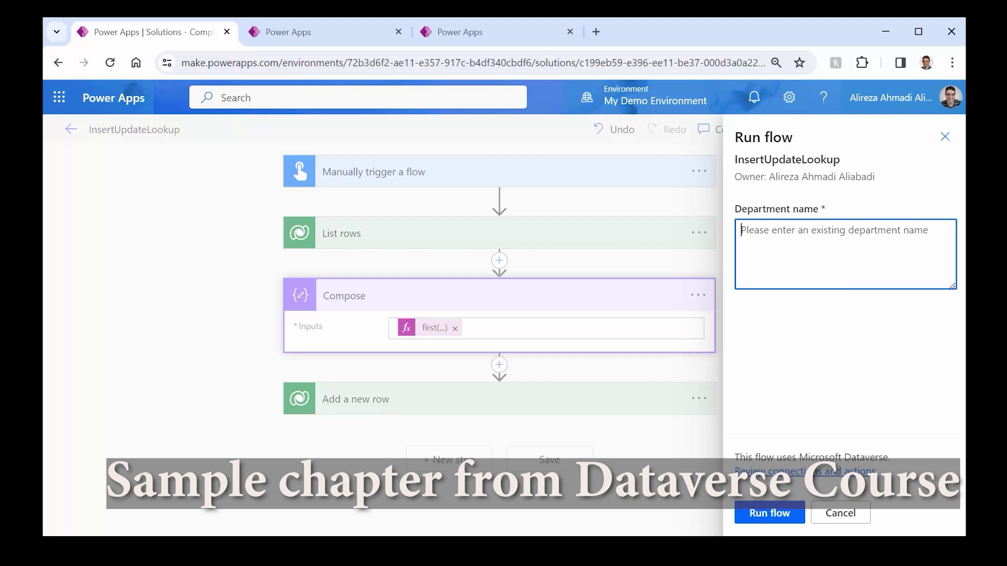
{"action": "type", "text": "HR"}
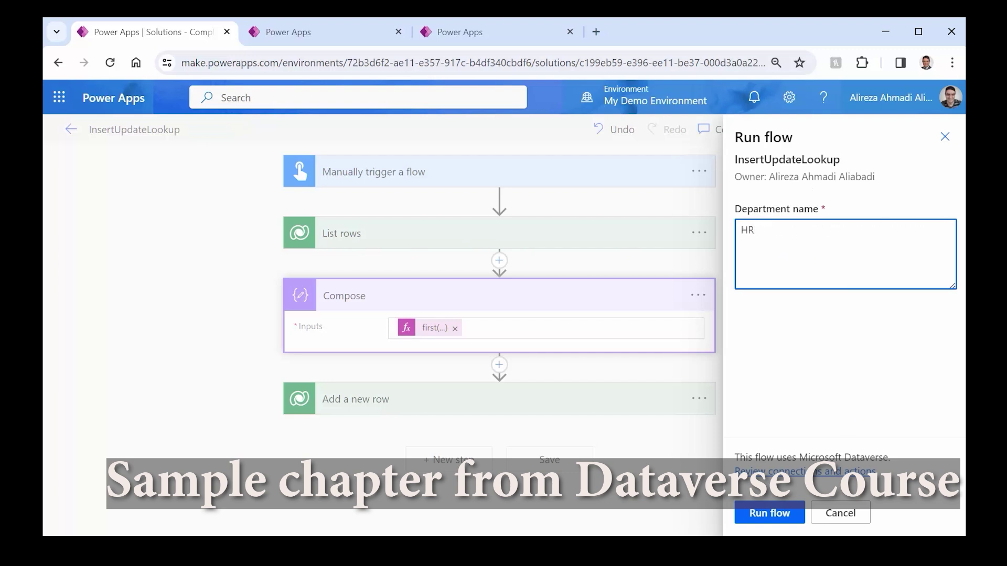
{"action": "left_click", "coordinate": [771, 513]}
{"action": "left_click", "coordinate": [770, 514]}
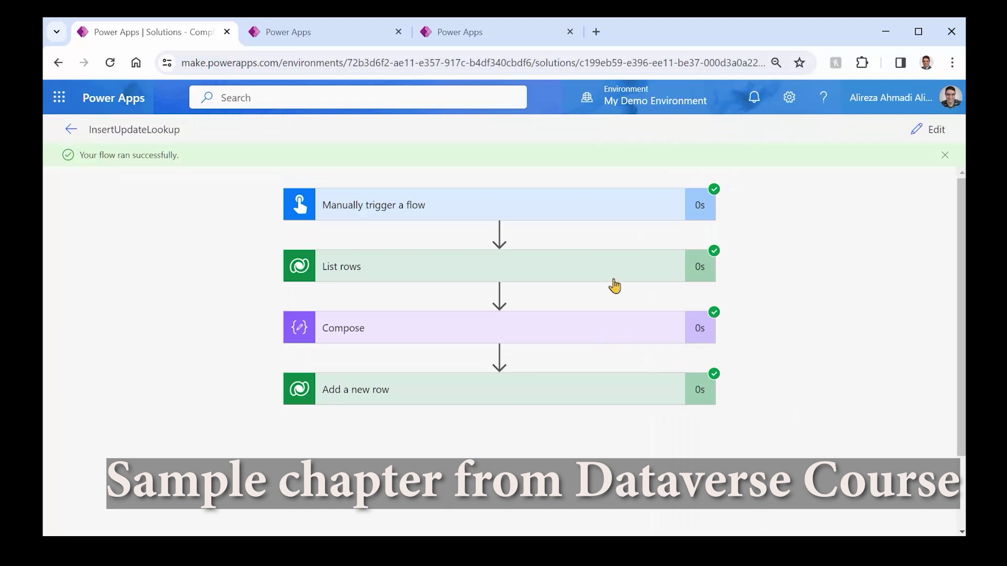
{"action": "left_click", "coordinate": [520, 340]}
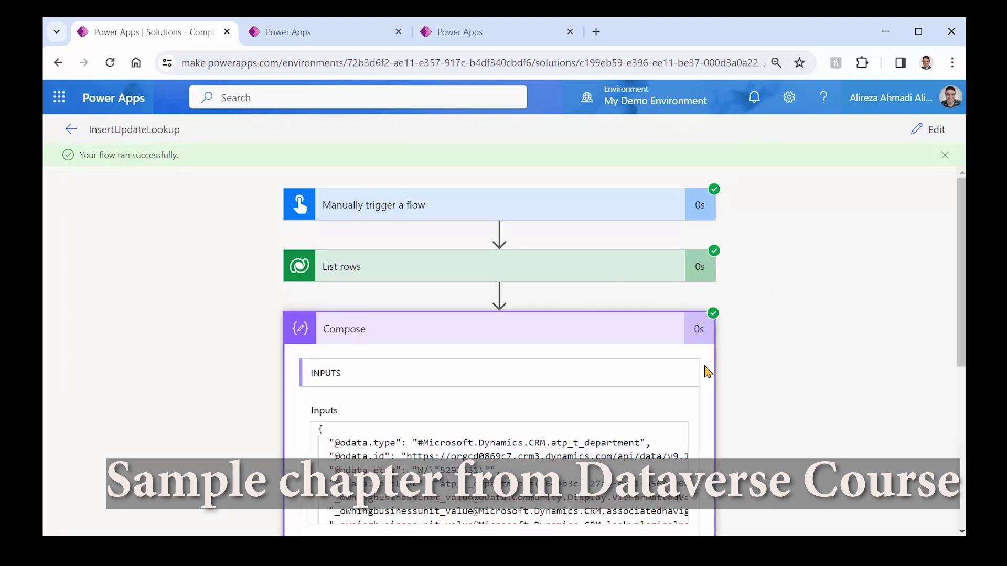
{"action": "scroll", "coordinate": [775, 376], "scroll_direction": "down", "scroll_amount": 5}
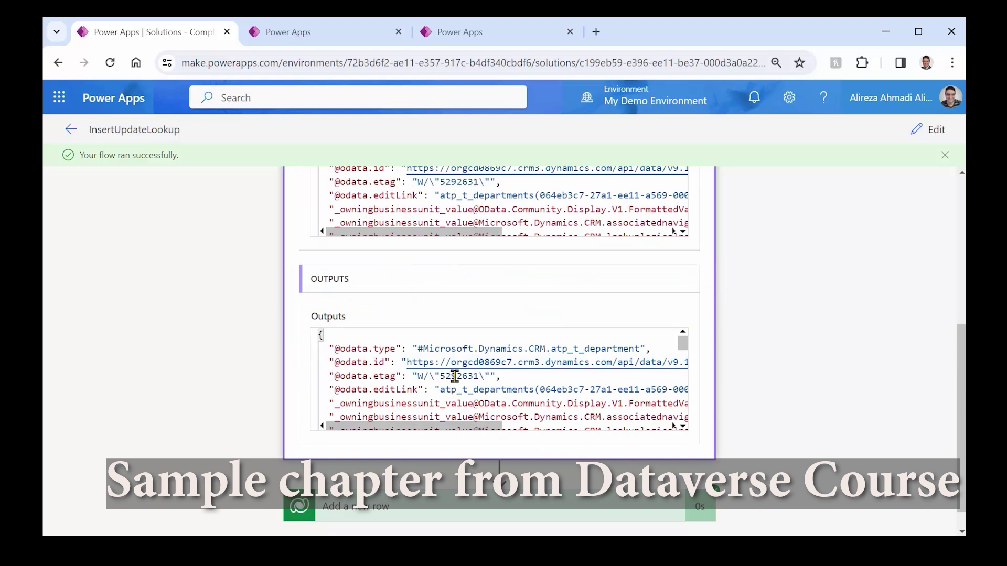
{"action": "scroll", "coordinate": [844, 400], "scroll_direction": "up", "scroll_amount": 4}
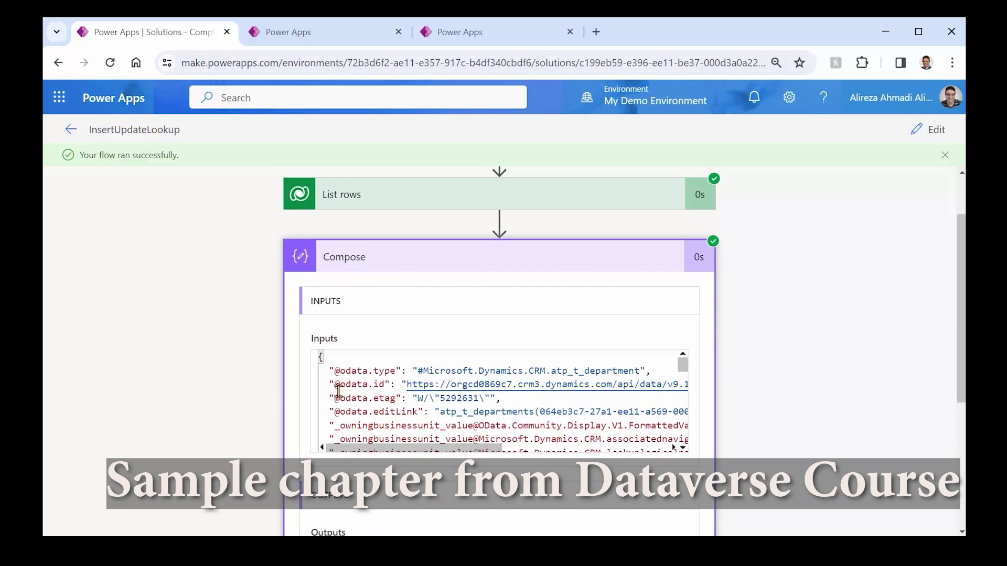
{"action": "left_click_drag", "start_coordinate": [335, 386], "coordinate": [383, 387]}
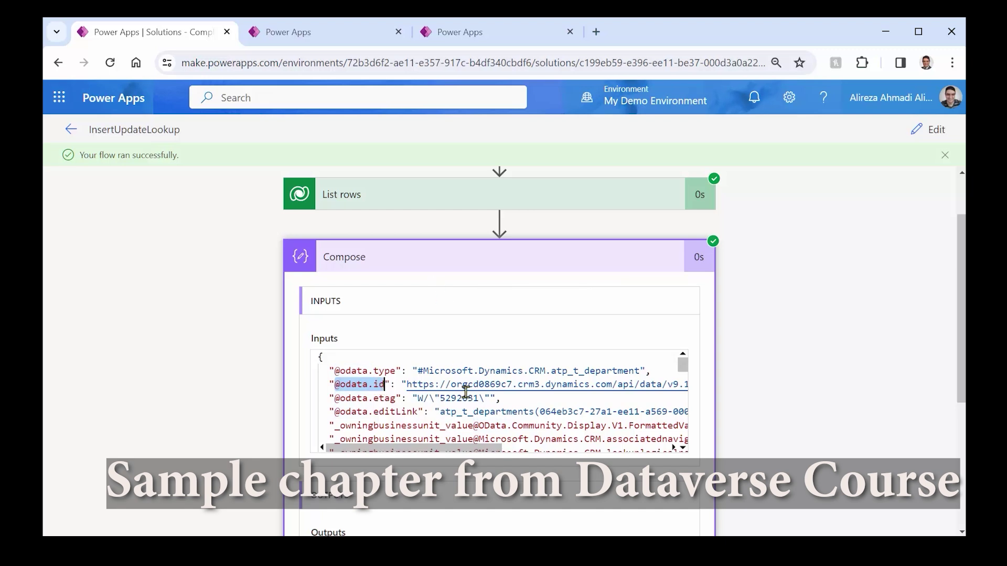
{"action": "left_click_drag", "start_coordinate": [460, 451], "coordinate": [636, 451]}
{"action": "scroll", "coordinate": [381, 411], "scroll_direction": "left", "scroll_amount": 5}
{"action": "left_click", "coordinate": [935, 130]}
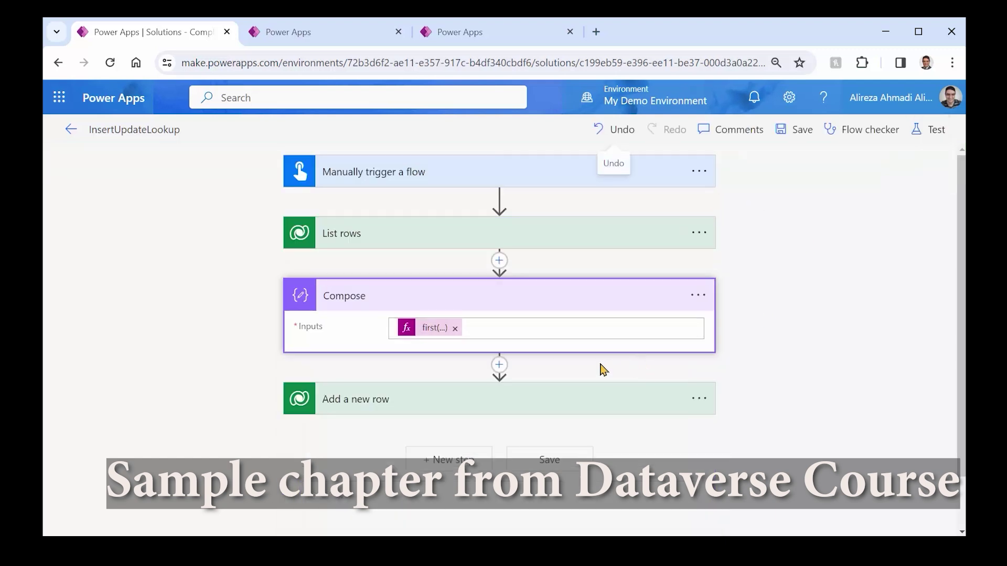
{"action": "left_click", "coordinate": [429, 329]}
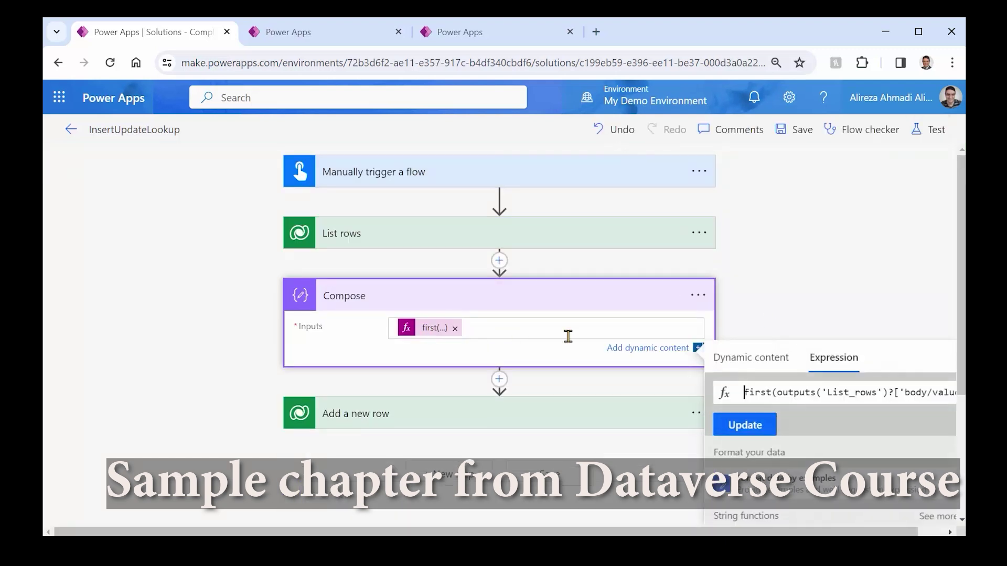
{"action": "double_click", "coordinate": [849, 393]}
{"action": "key", "text": "End"}
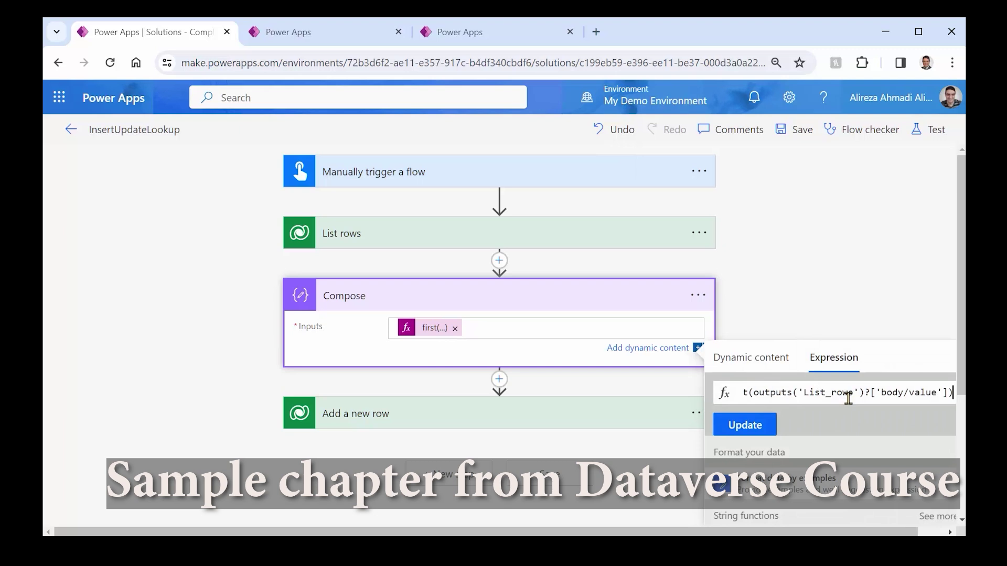
{"action": "type", "text": "[]"}
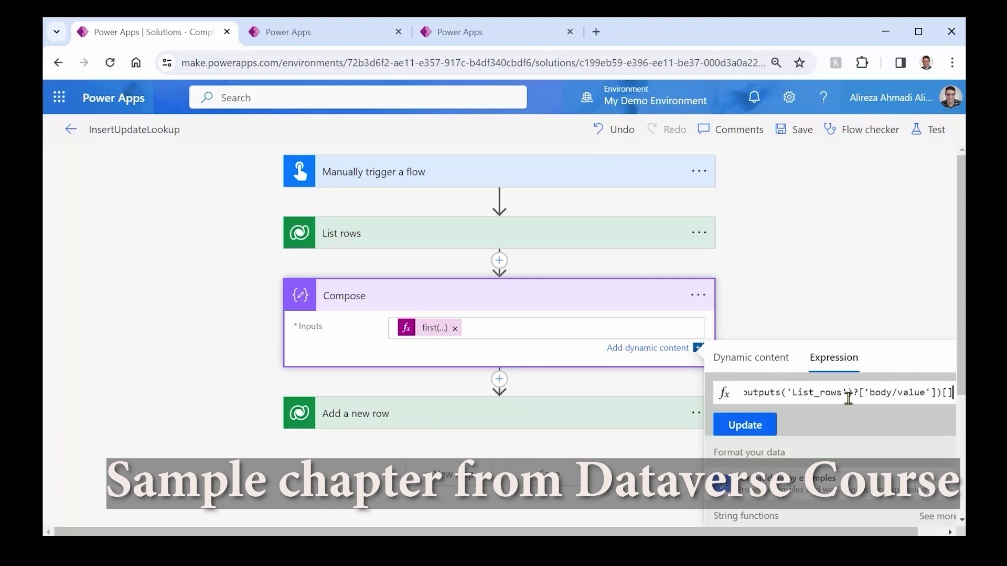
{"action": "type", "text": "''"}
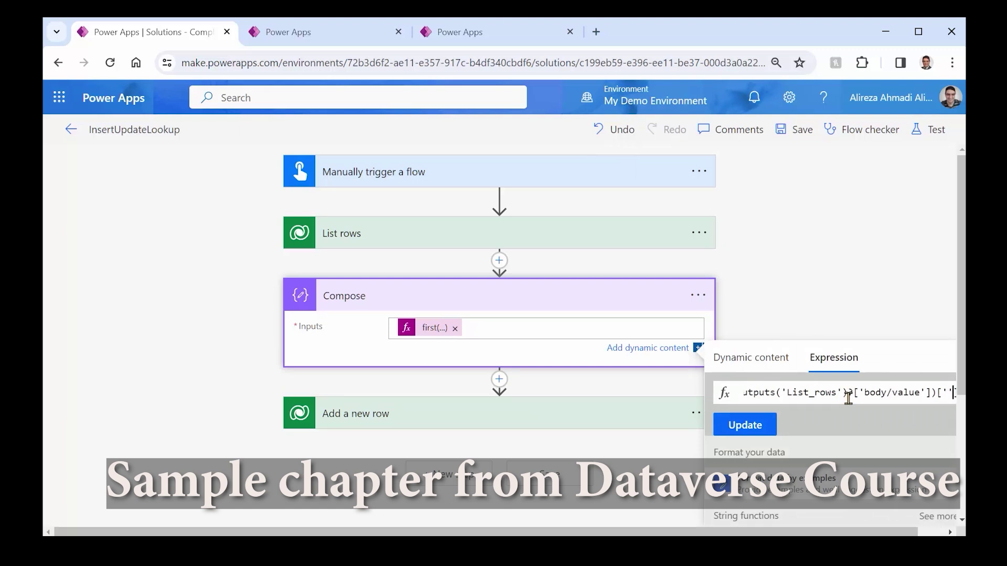
{"action": "type", "text": "@odata.id"}
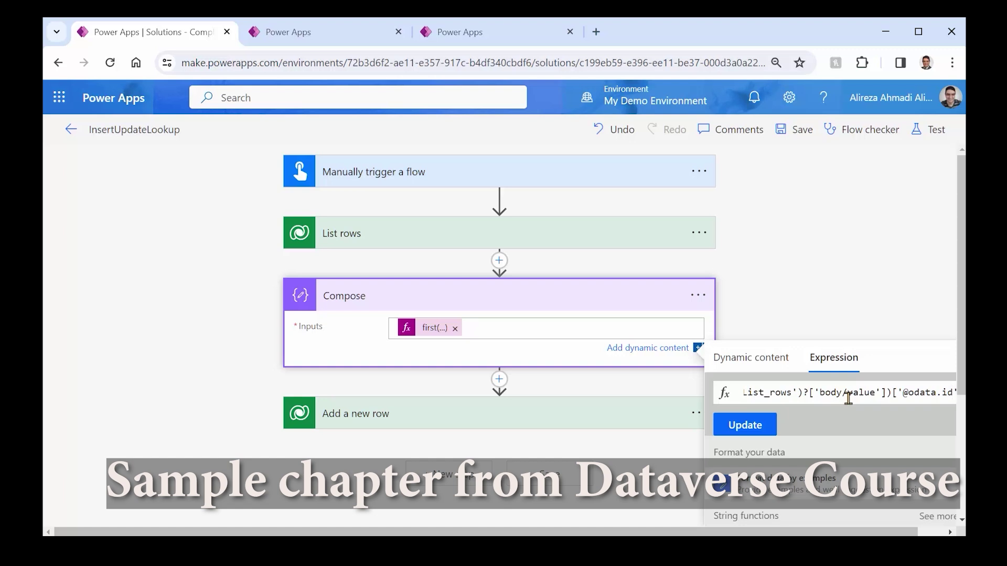
{"action": "left_click_drag", "start_coordinate": [773, 531], "coordinate": [799, 533]}
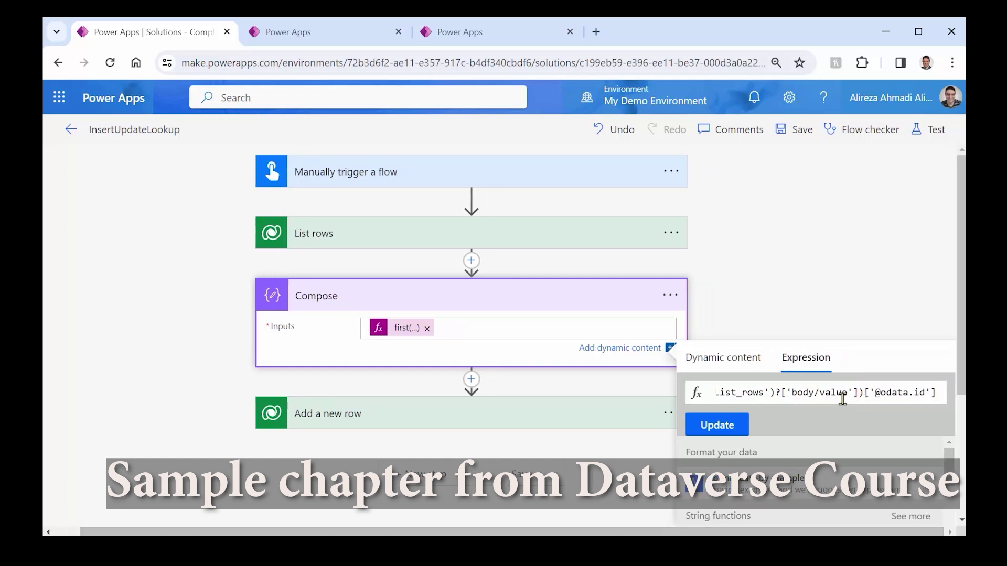
{"action": "left_click", "coordinate": [717, 425]}
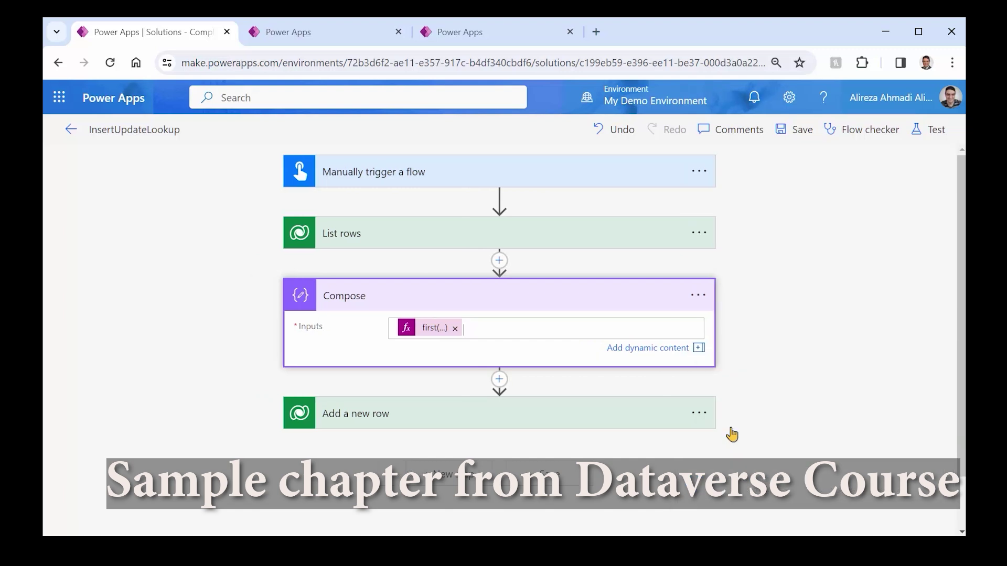
{"action": "left_click", "coordinate": [679, 332]}
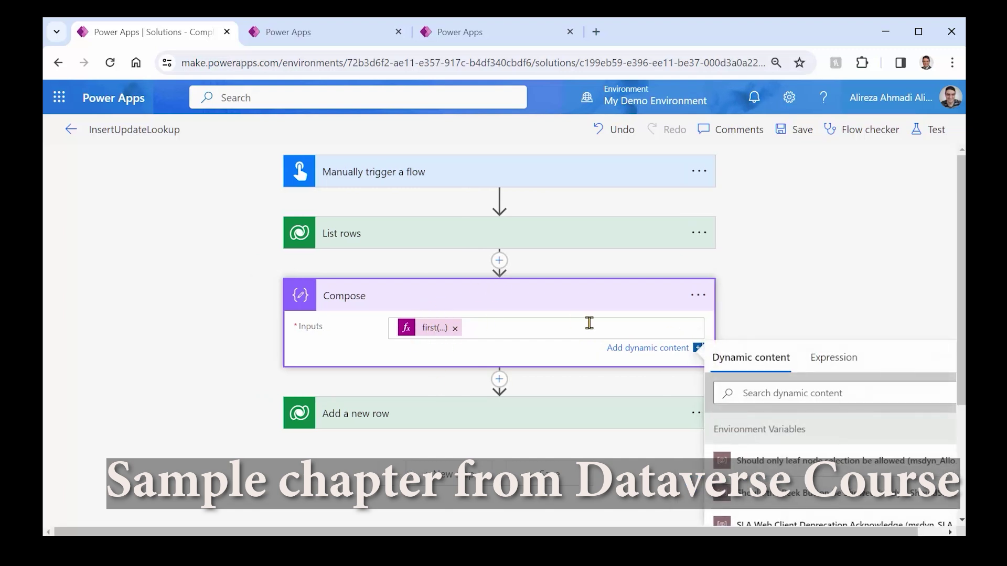
{"action": "left_click", "coordinate": [554, 424]}
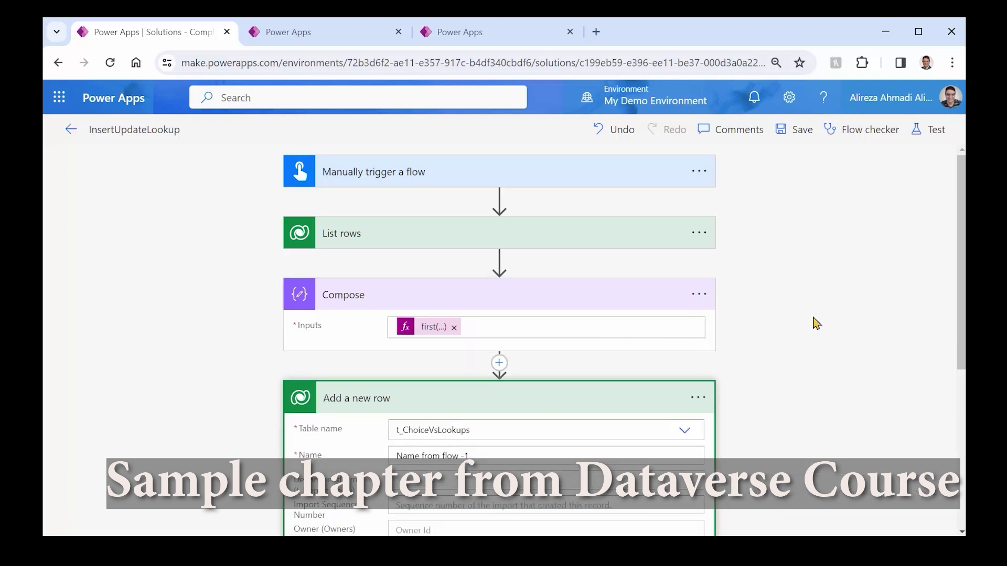
Rename the new row to 'Name from flow -2', set DepartmentDemo to Compose Outputs, and save.
{"action": "left_click", "coordinate": [490, 456]}
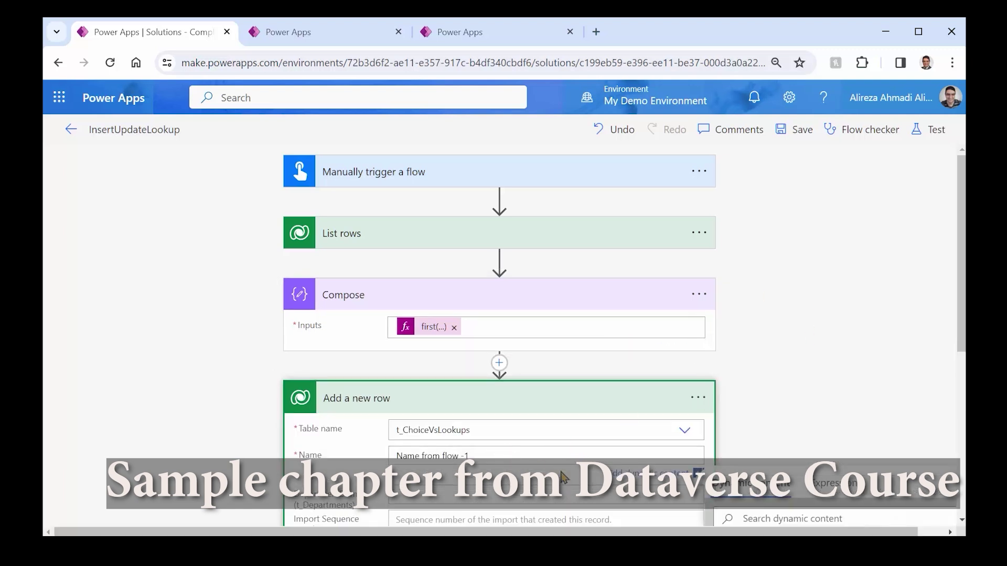
{"action": "type", "text": "2"}
{"action": "scroll", "coordinate": [776, 427], "scroll_direction": "down", "scroll_amount": 3}
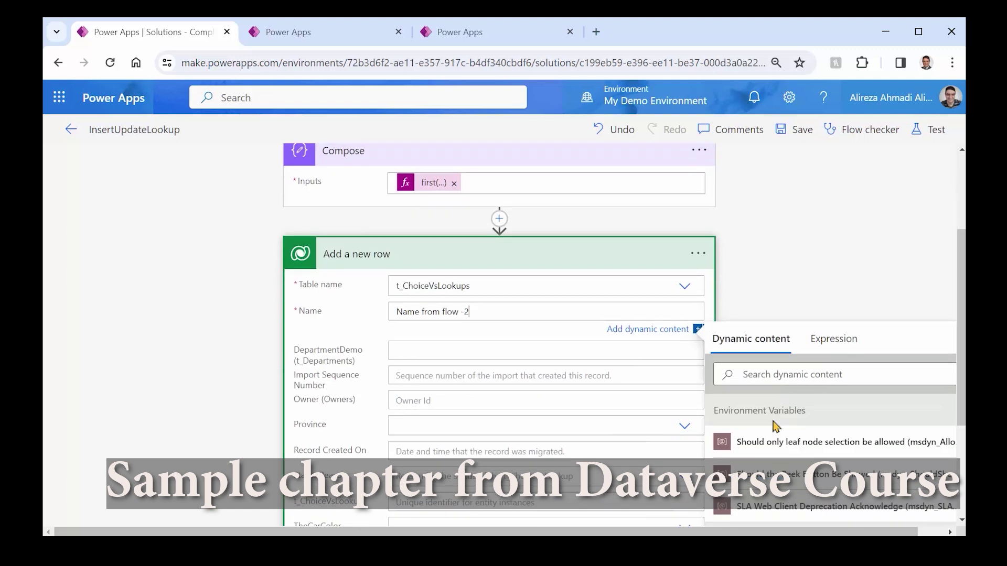
{"action": "left_click", "coordinate": [411, 351]}
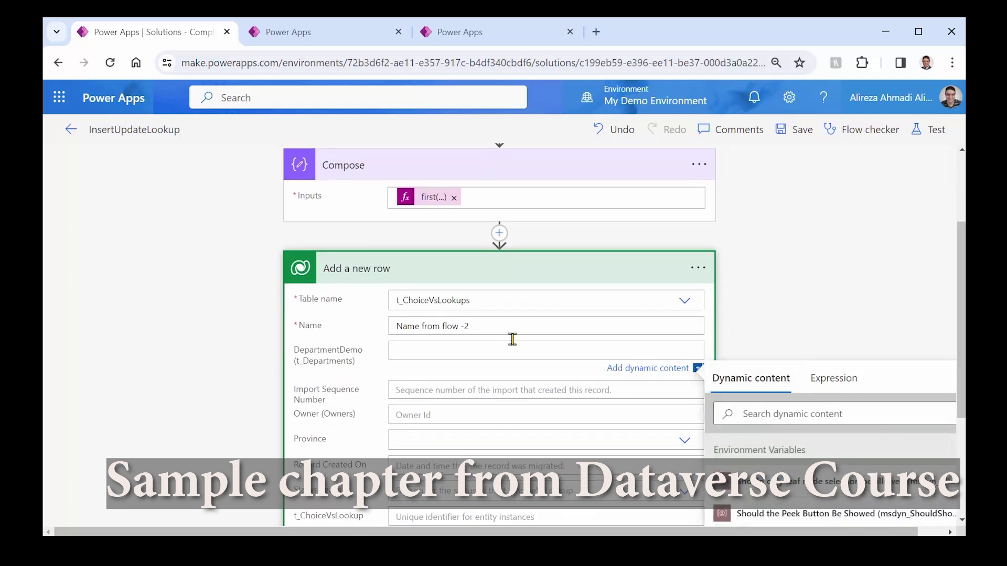
{"action": "scroll", "coordinate": [787, 435], "scroll_direction": "down", "scroll_amount": 2}
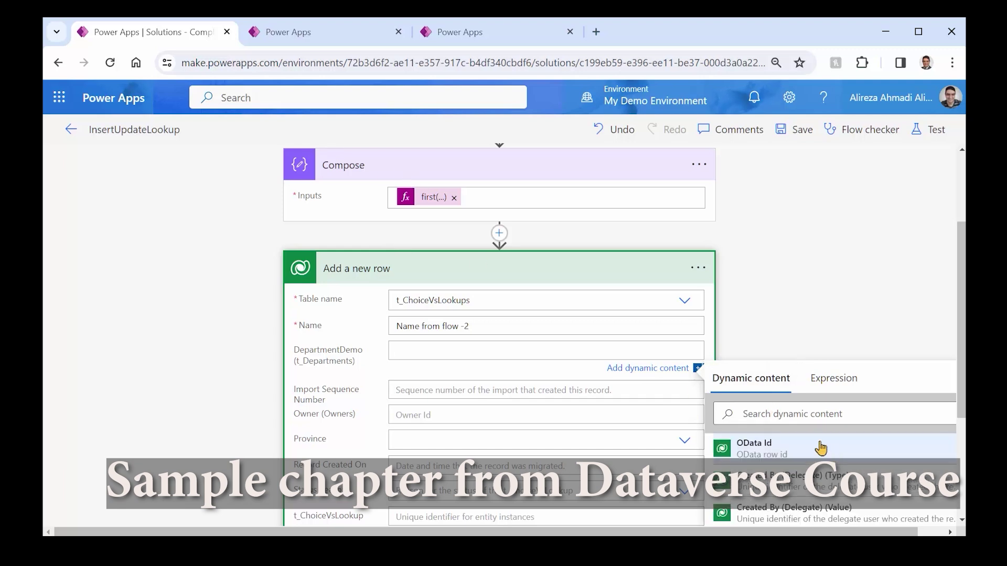
{"action": "scroll", "coordinate": [818, 450], "scroll_direction": "down", "scroll_amount": 2}
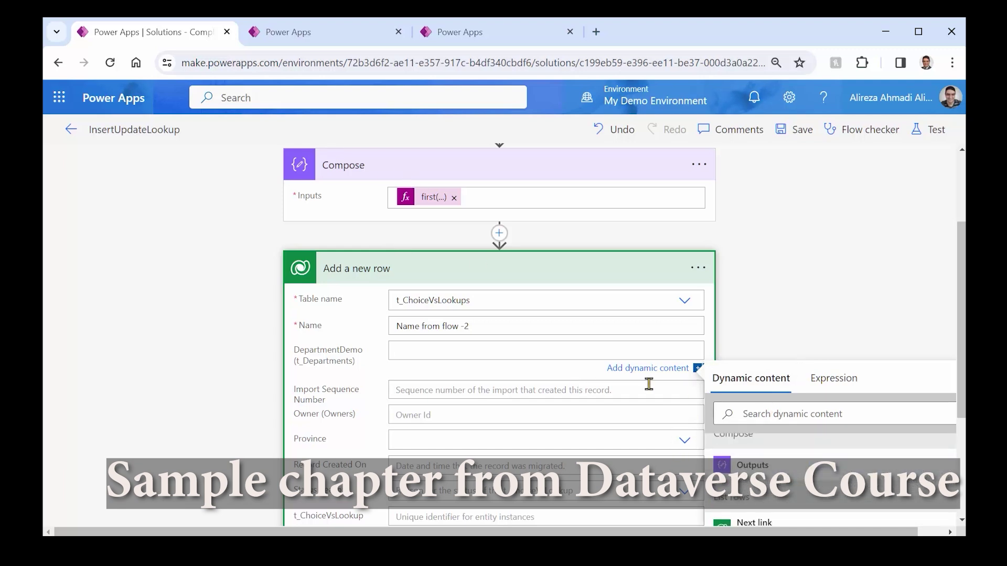
{"action": "left_click", "coordinate": [740, 466]}
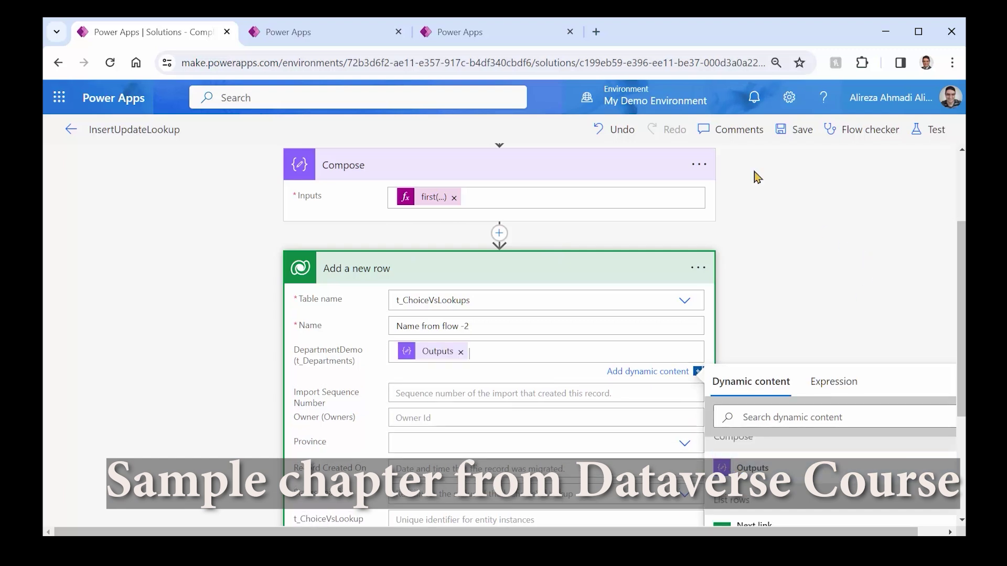
{"action": "left_click", "coordinate": [785, 134]}
Run a manual test of the flow with the department 'Marketing'.
{"action": "left_click", "coordinate": [933, 130]}
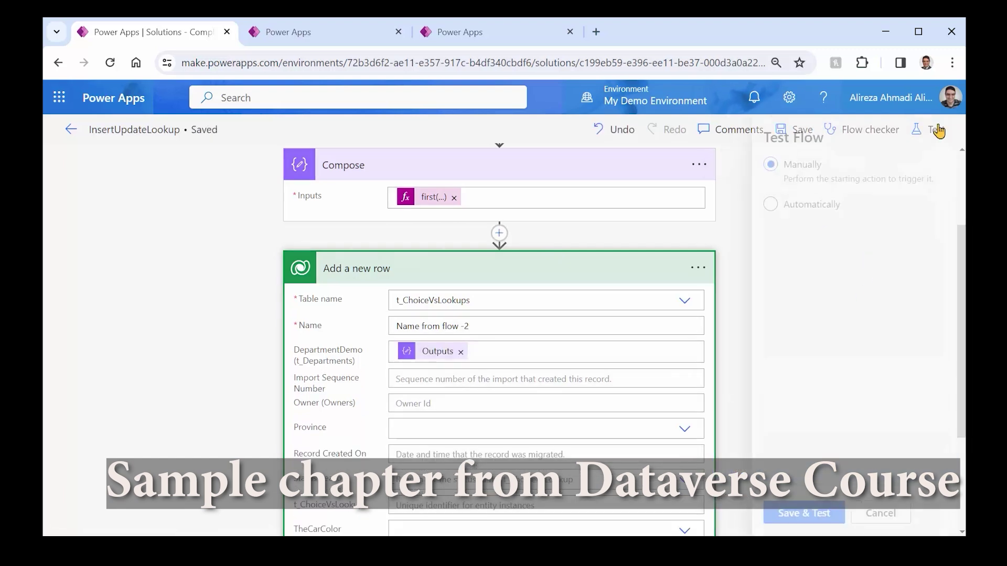
{"action": "left_click", "coordinate": [763, 513]}
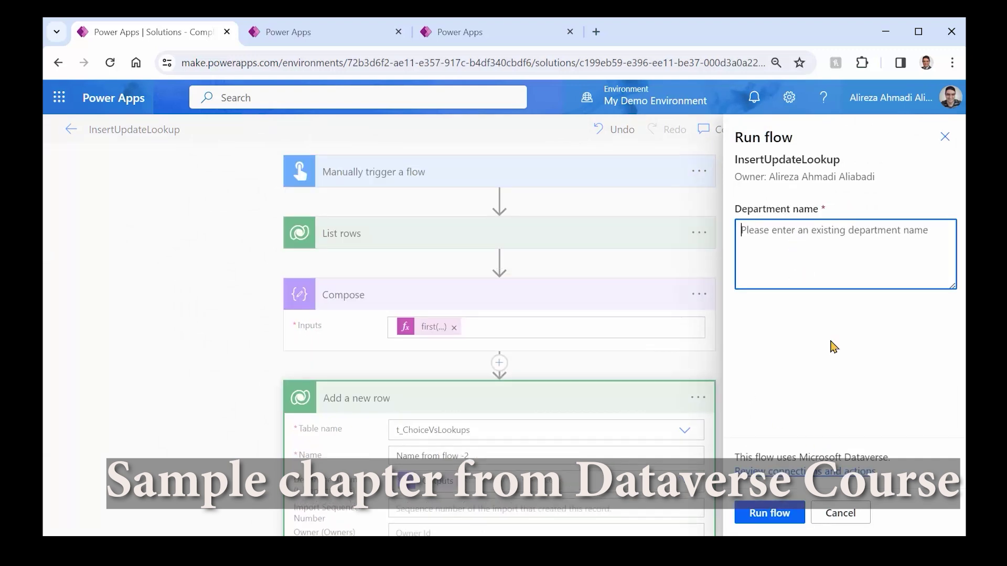
{"action": "type", "text": "Mar"}
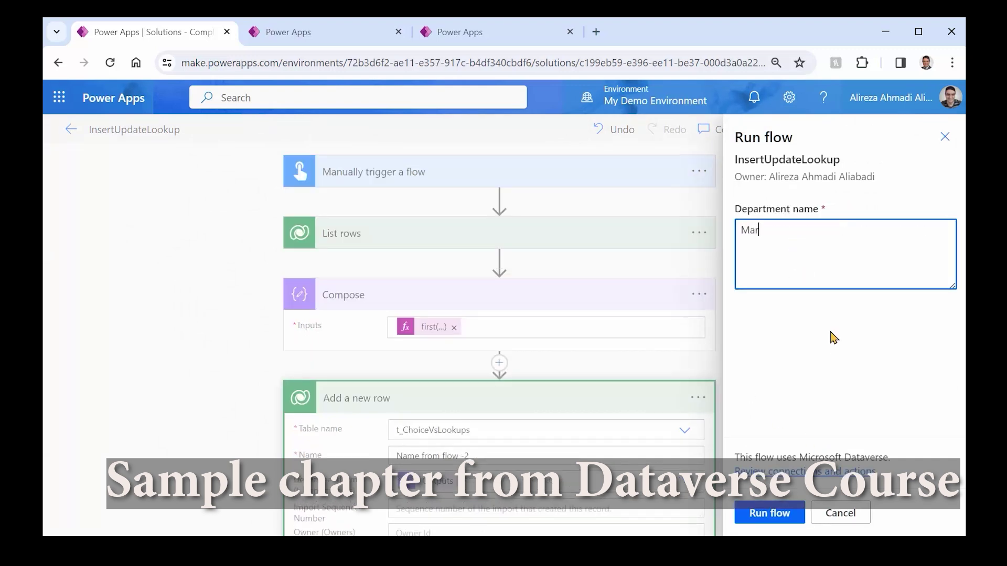
{"action": "type", "text": "keting"}
{"action": "left_click", "coordinate": [766, 514]}
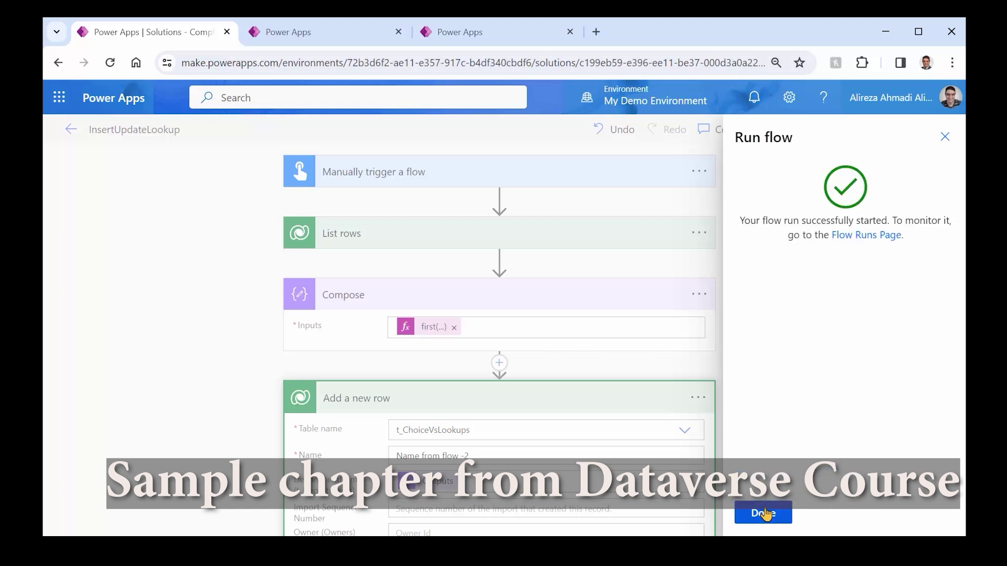
{"action": "left_click", "coordinate": [764, 513]}
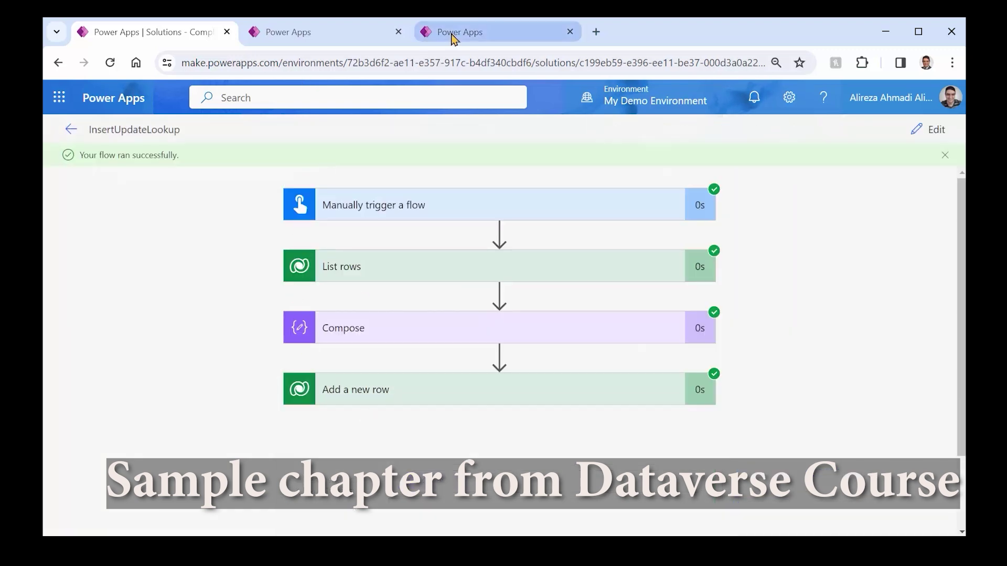
{"action": "left_click", "coordinate": [454, 36]}
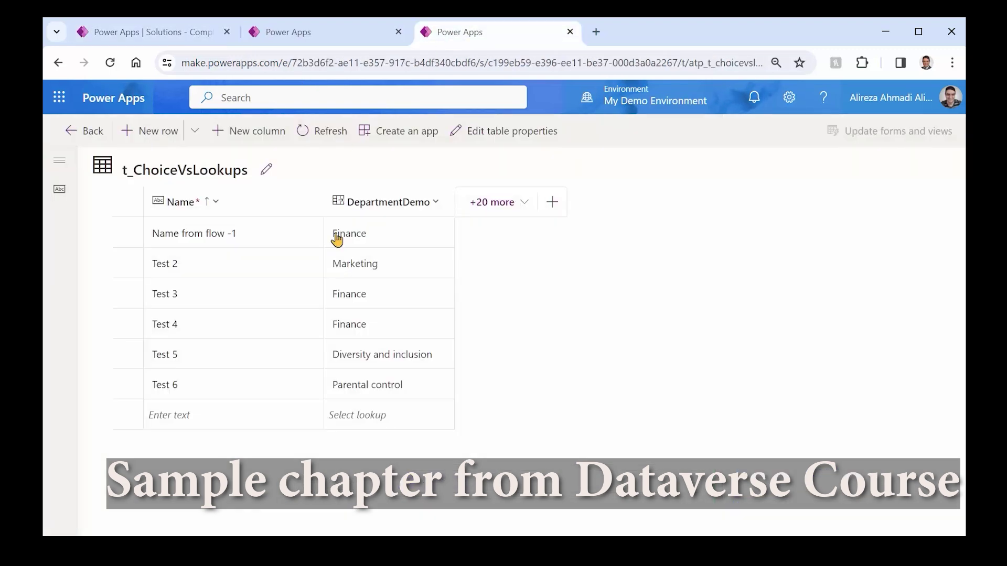
Refresh t_ChoiceVsLookups and select the new 'Name from flow -2' row linked to HR.
{"action": "left_click", "coordinate": [302, 137]}
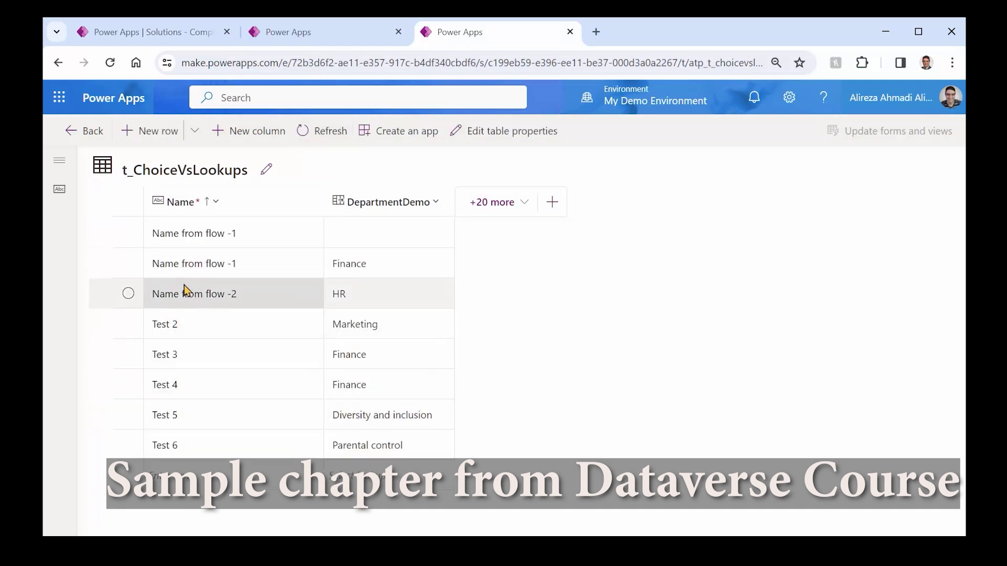
{"action": "left_click", "coordinate": [185, 290]}
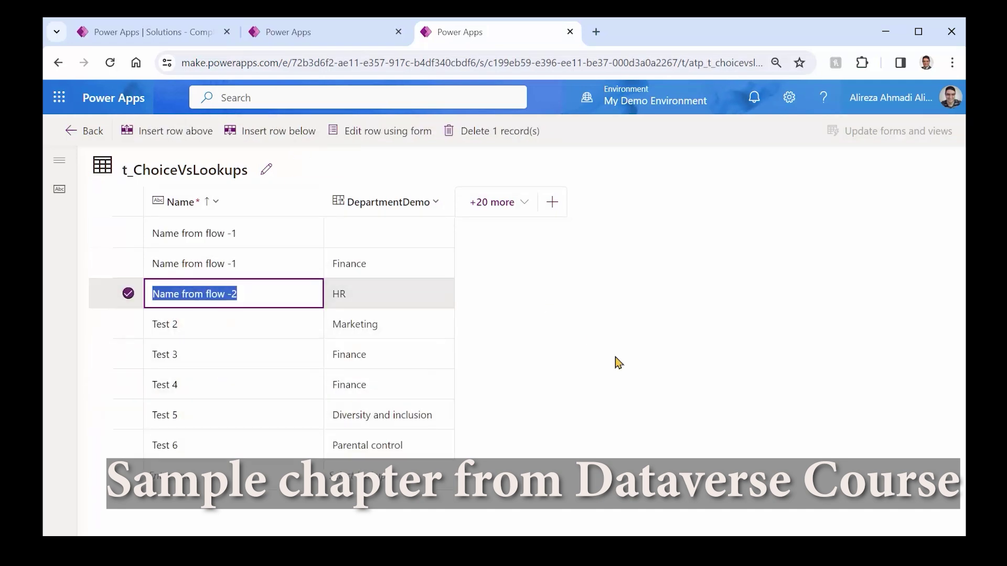